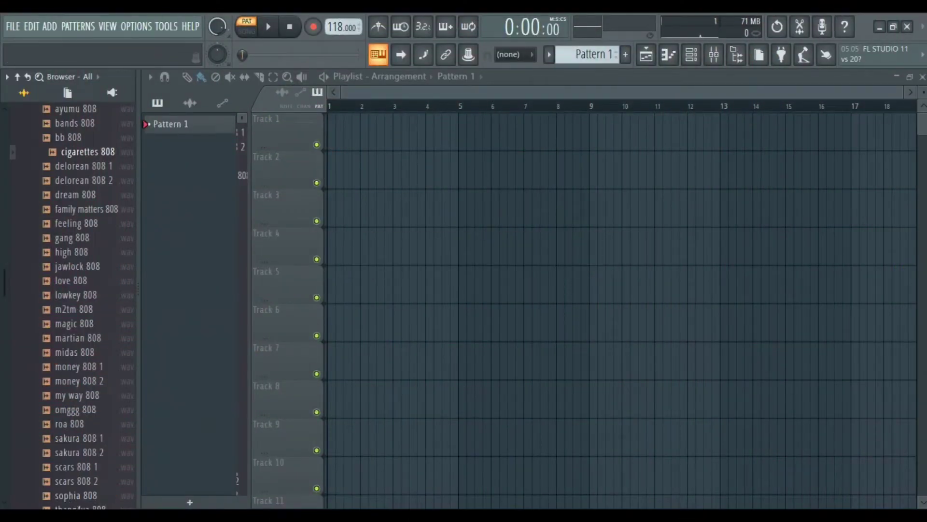
- Switch to the browser's downloads and place the downloaded Looperman Far West guitar loop on Track 1 at bar 1
left_click(326, 451)
left_click(916, 48)
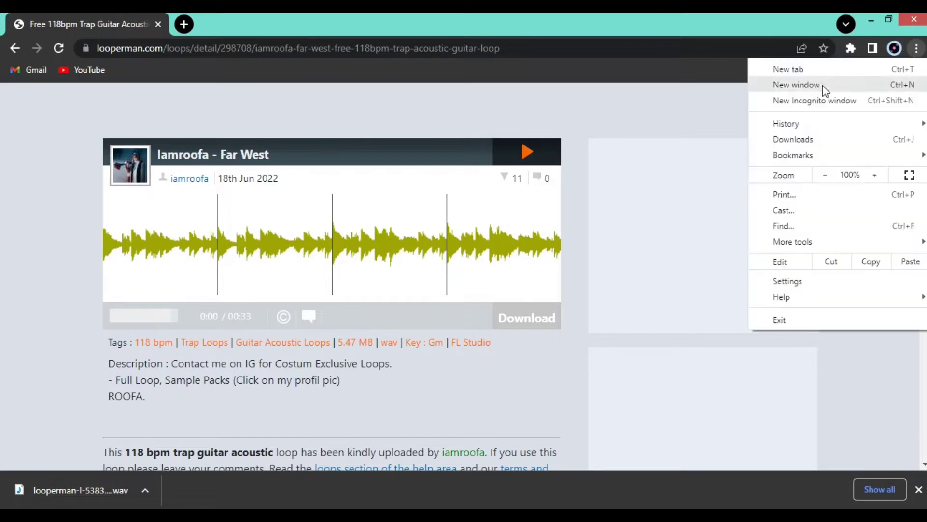
left_click(806, 139)
left_click_drag(300, 484, 346, 139)
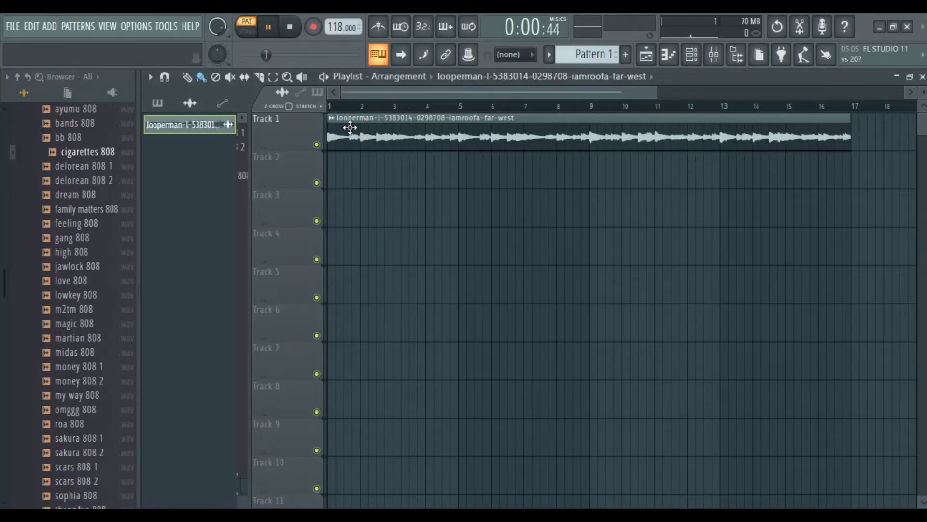
- Set playback to song mode and play the guitar loop to its end
left_click(247, 32)
key("space")
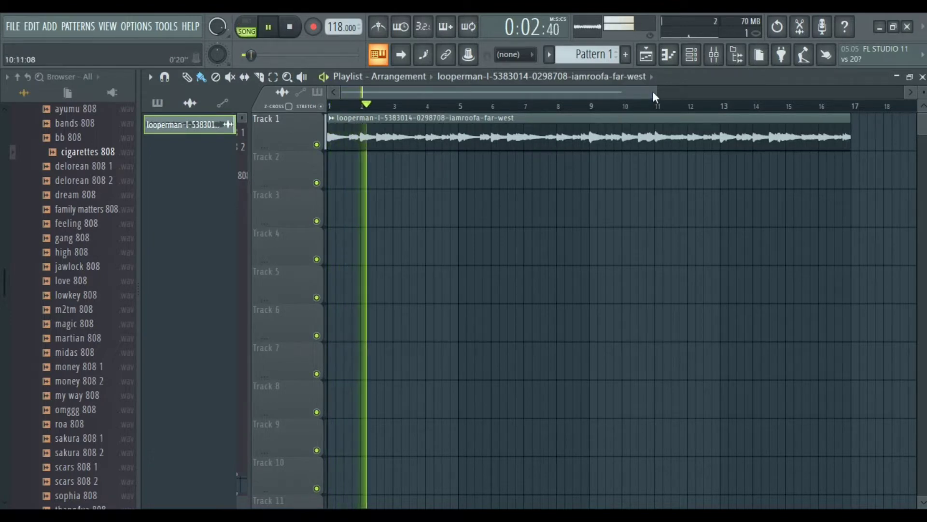
left_click_drag(657, 91, 747, 111)
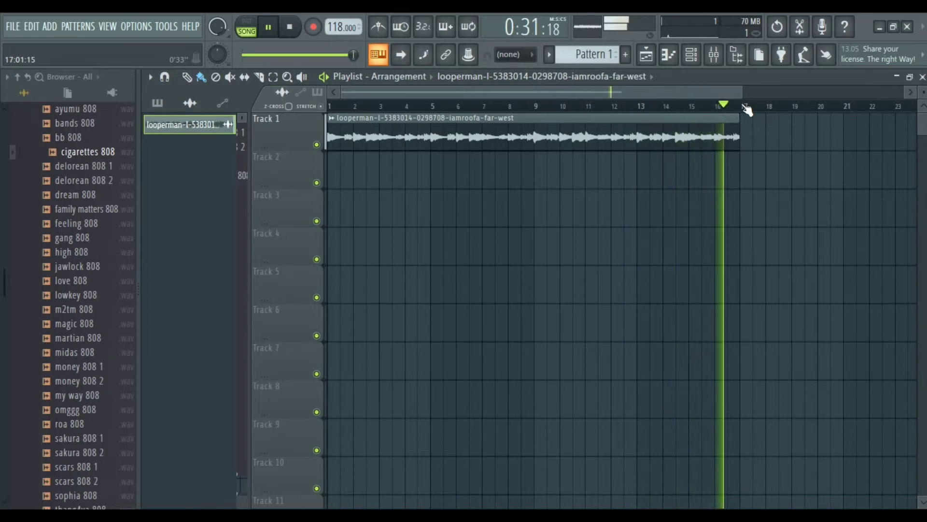
key("space")
- Time-stretch the guitar loop clip to end about halfway through bar 16 and play it from the start
left_click_drag(739, 137, 652, 137)
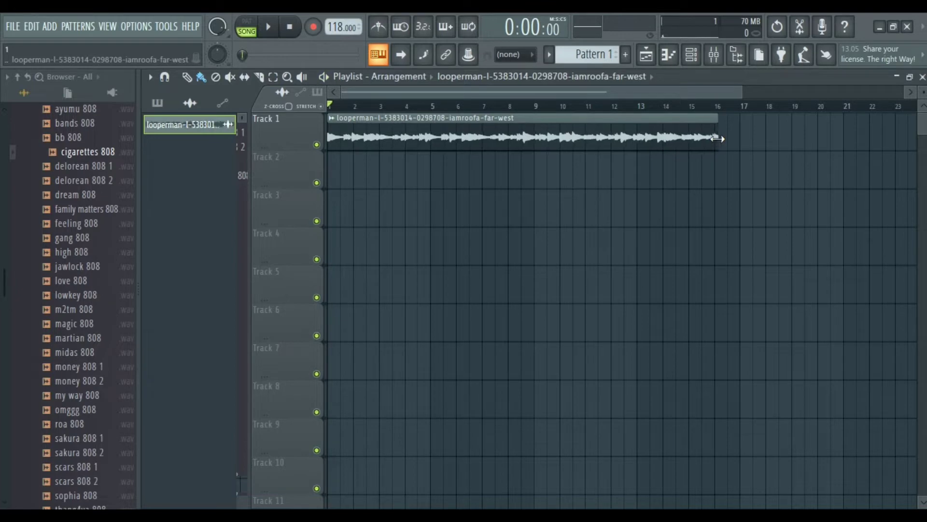
key("space")
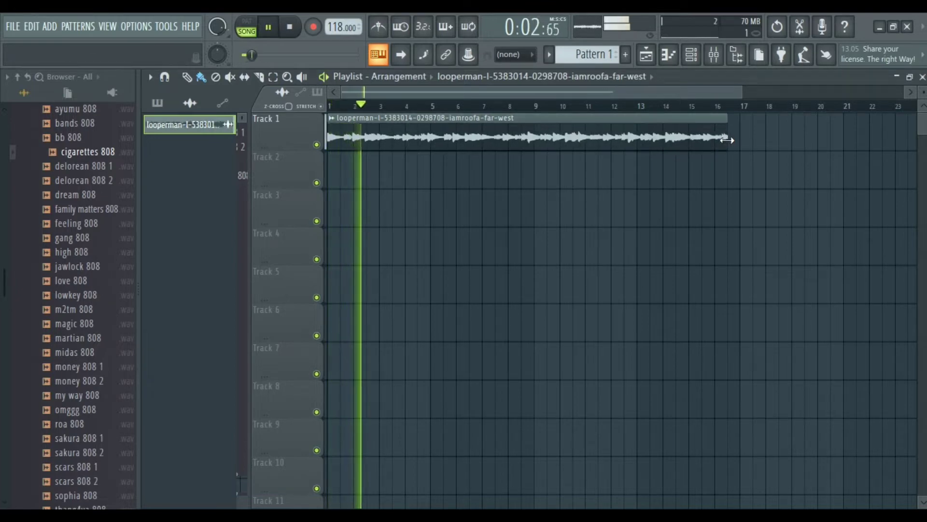
key("space")
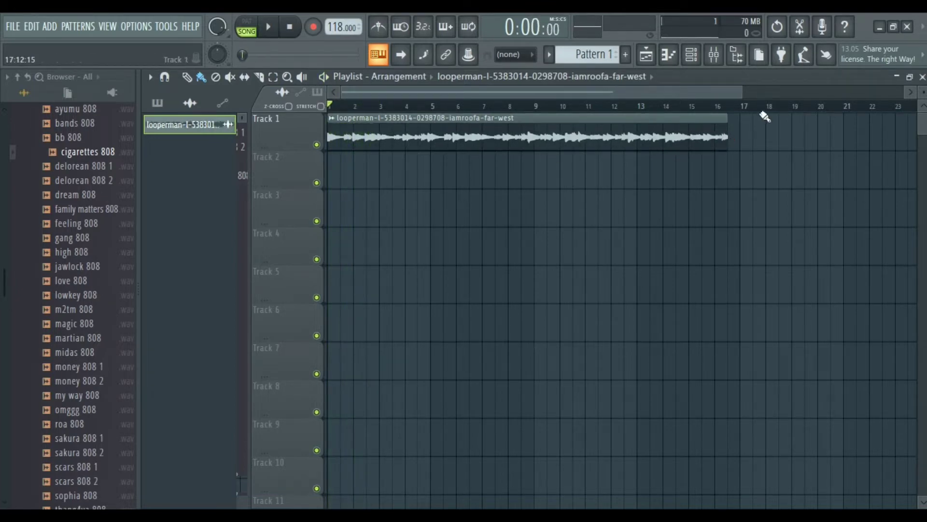
- Trim the guitar loop clip to end at bar 9 and listen to it from the start and around bars 4 and 5
left_click_drag(727, 129, 574, 138)
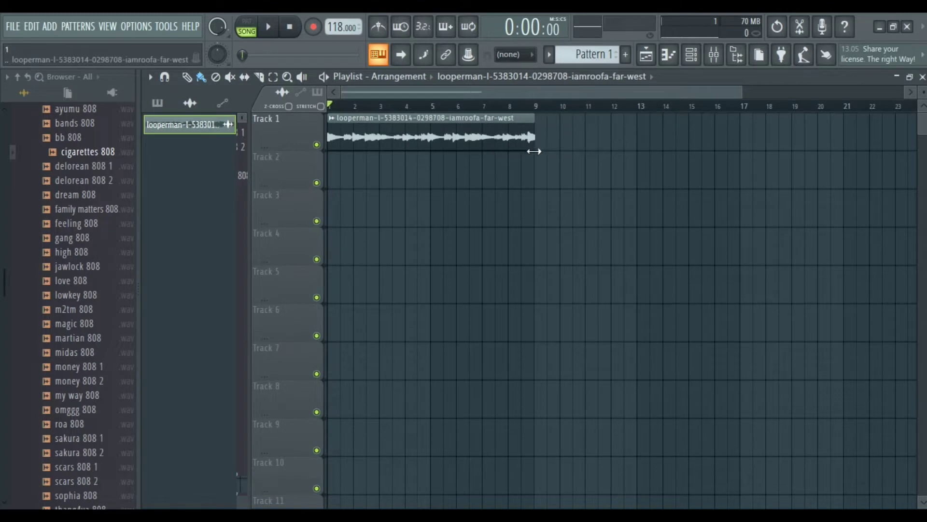
key("space")
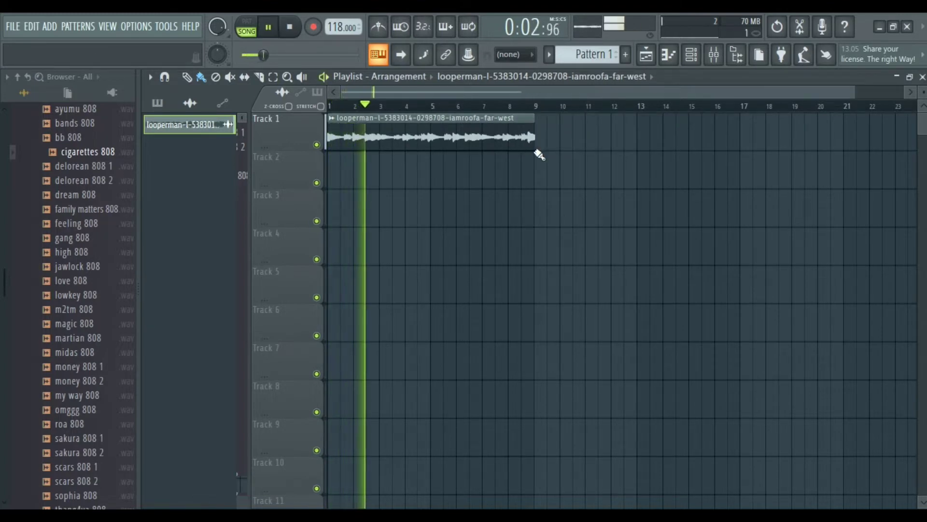
key("space")
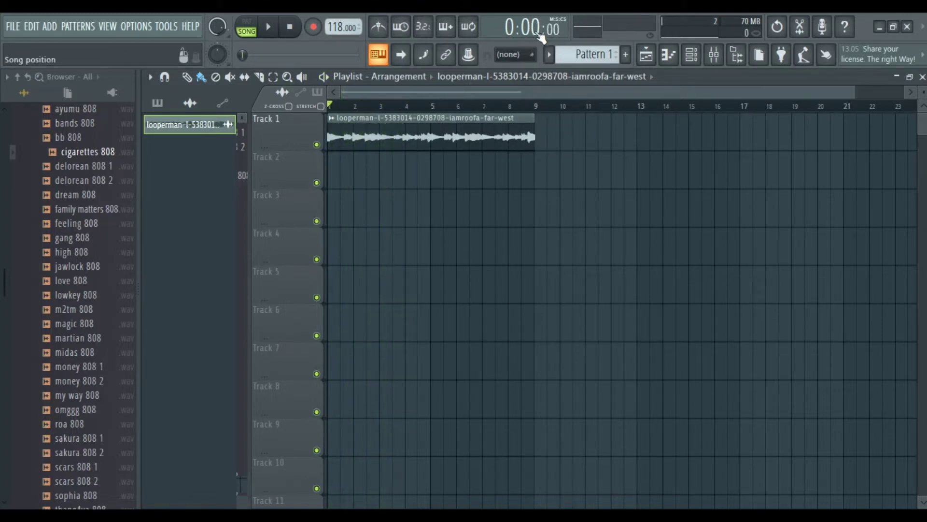
key("space")
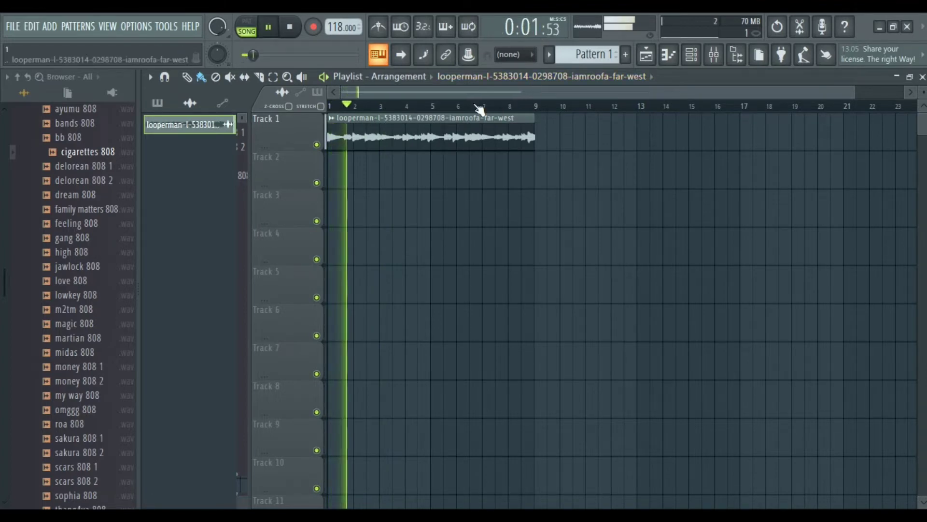
left_click(430, 105)
key("space")
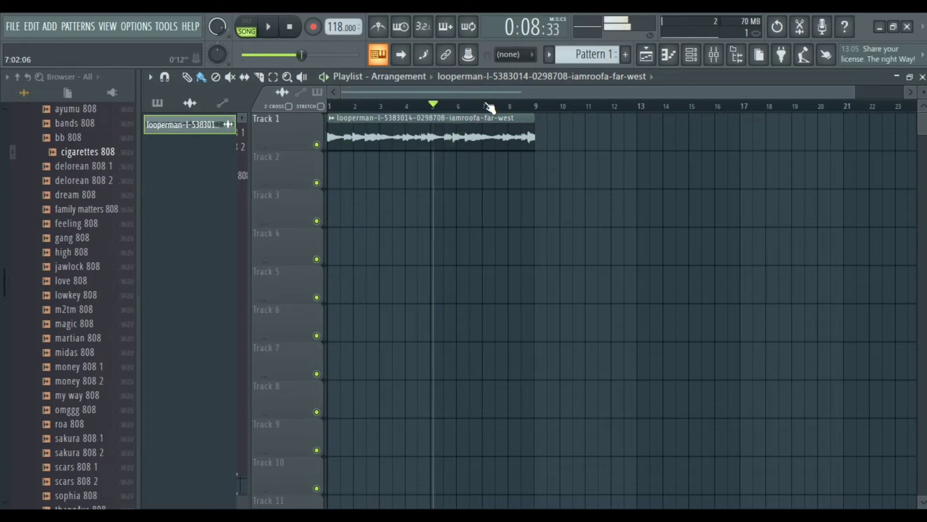
key("space")
left_click(402, 104)
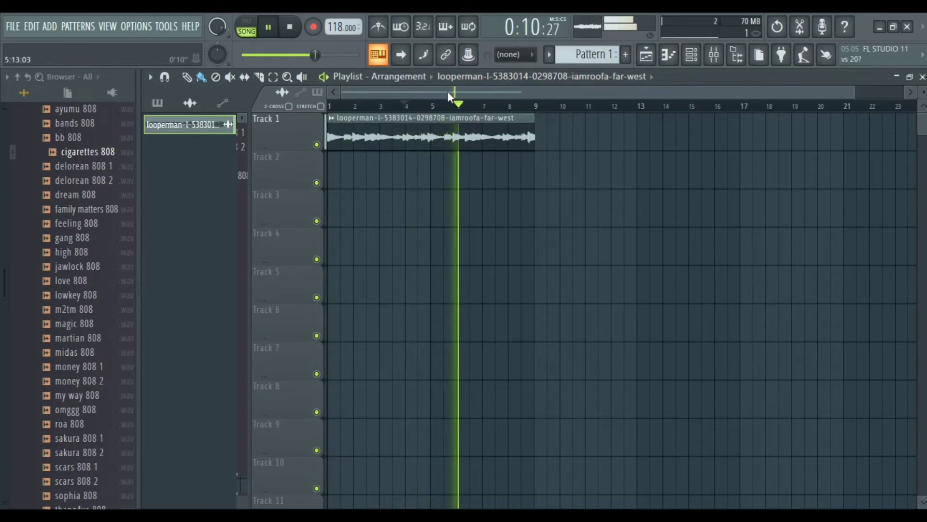
key("space")
- Trim the guitar loop clip to end just before bar 5 and check how it loops
left_click_drag(533, 138, 432, 171)
key("space")
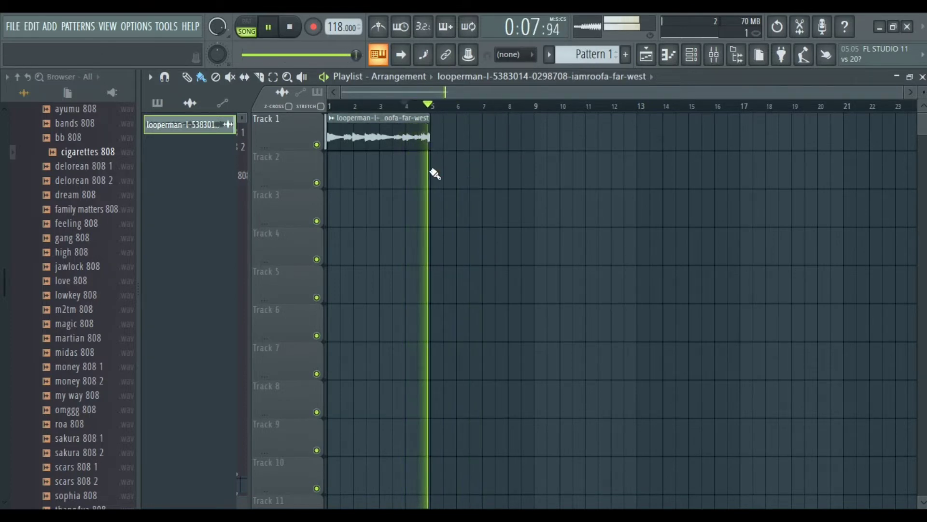
key("space")
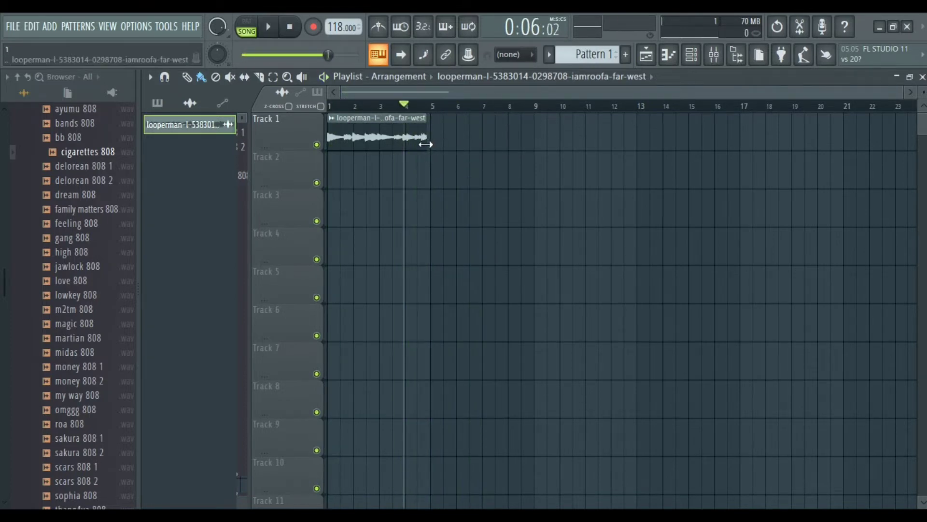
key("space")
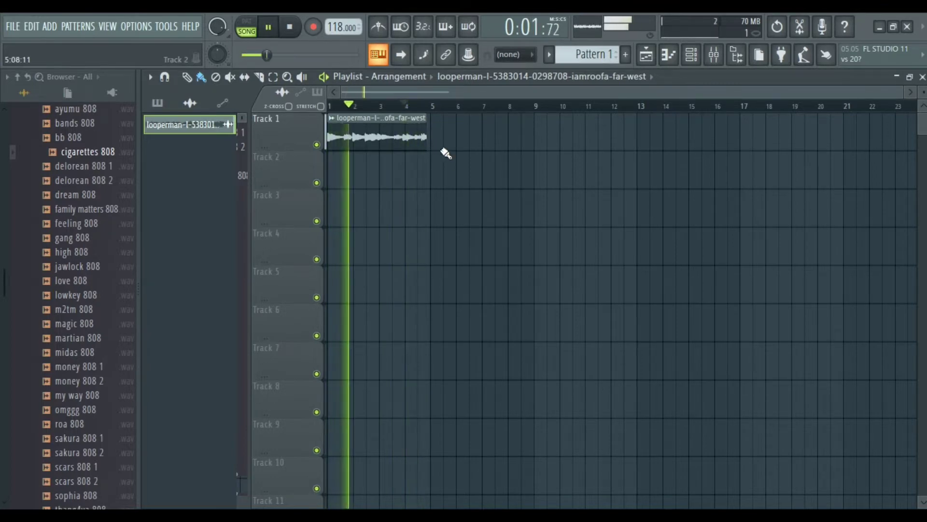
key("space")
- Add the cash clap sample from the drum kit's claps folder as a new channel and show the step sequencer grid
left_click_drag(895, 91, 594, 89)
scroll(6, 289, "up", 10)
key("F6")
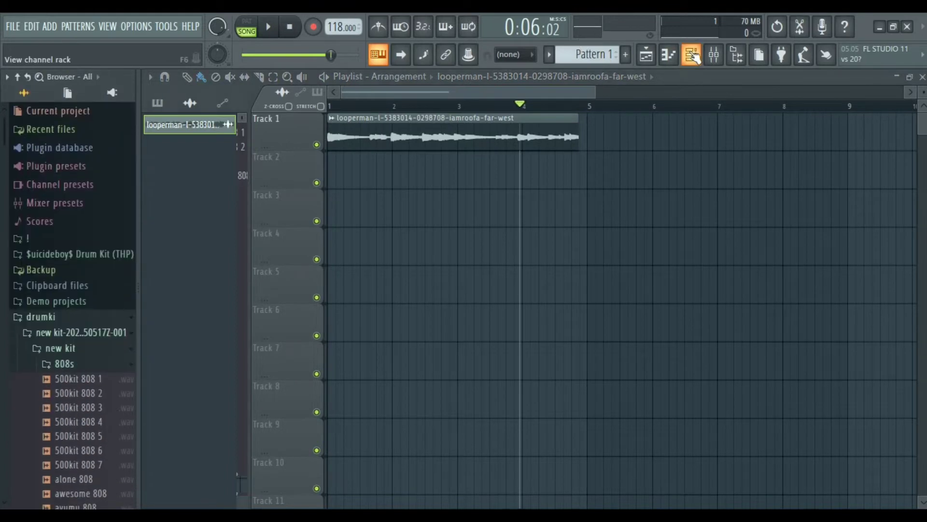
left_click(64, 363)
left_click(65, 411)
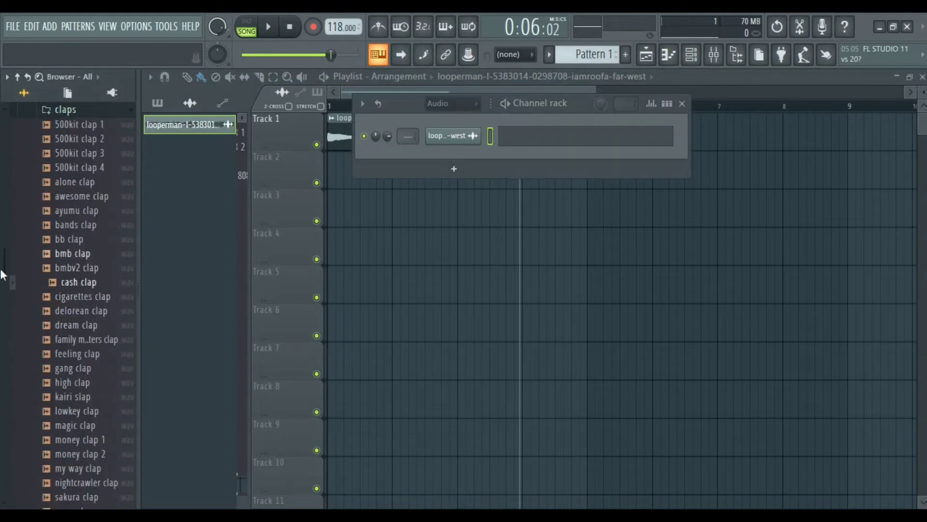
scroll(2, 275, "up", 1)
left_click_drag(70, 318, 66, 313)
left_click_drag(351, 178, 458, 205)
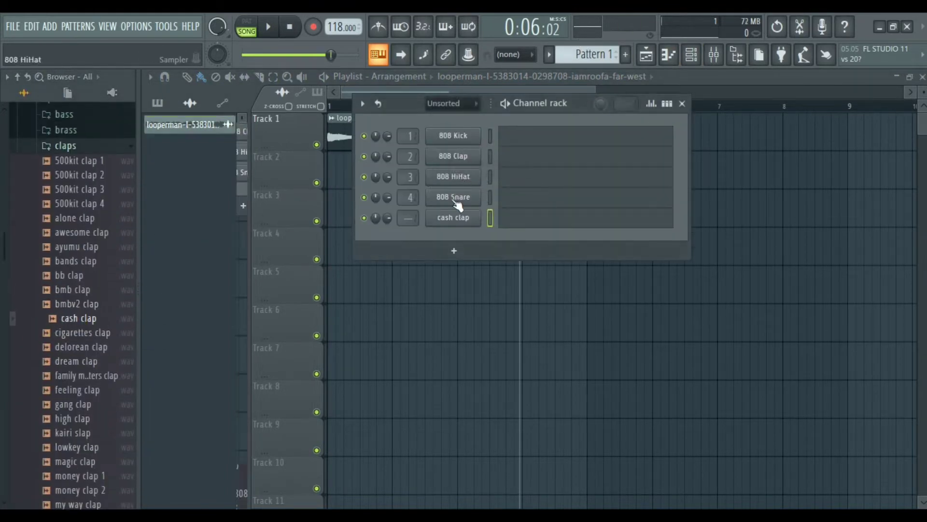
left_click(667, 104)
- Draw C5 notes on beat 3 of bars 1 and 2 in the cash clap channel's piano roll
right_click(453, 217)
left_click(507, 217)
scroll(922, 282, "down", 1)
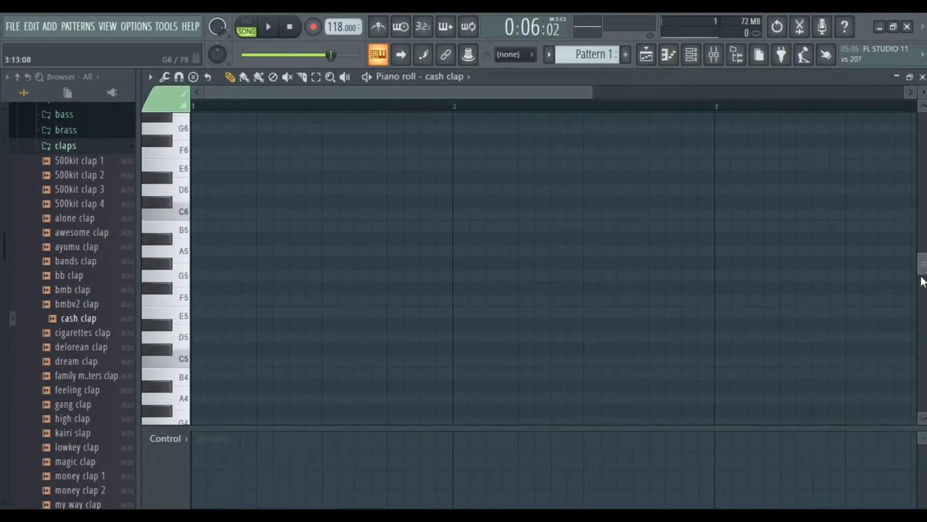
scroll(923, 282, "down", 1)
left_click_drag(593, 92, 878, 92)
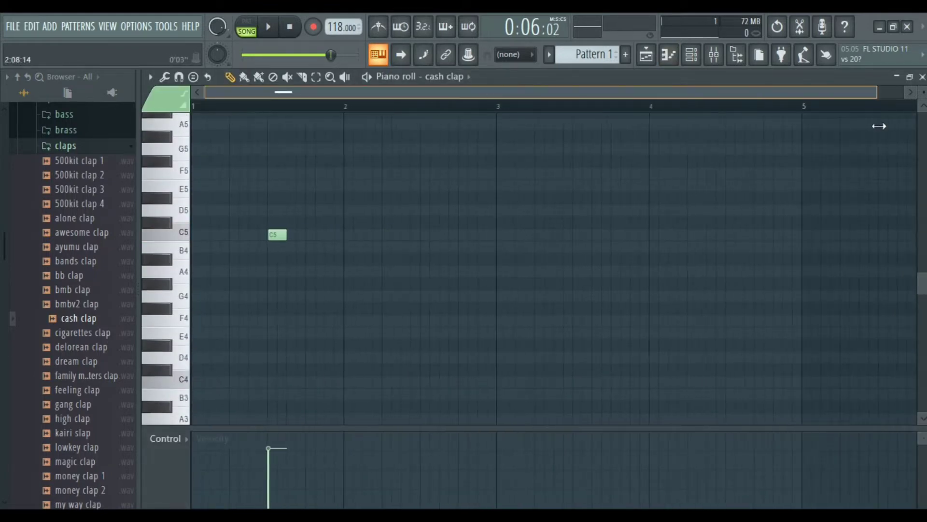
left_click(419, 235)
- Place Pattern 1 on Track 2 at bar 1 in the playlist and play it with the loop
left_click(646, 55)
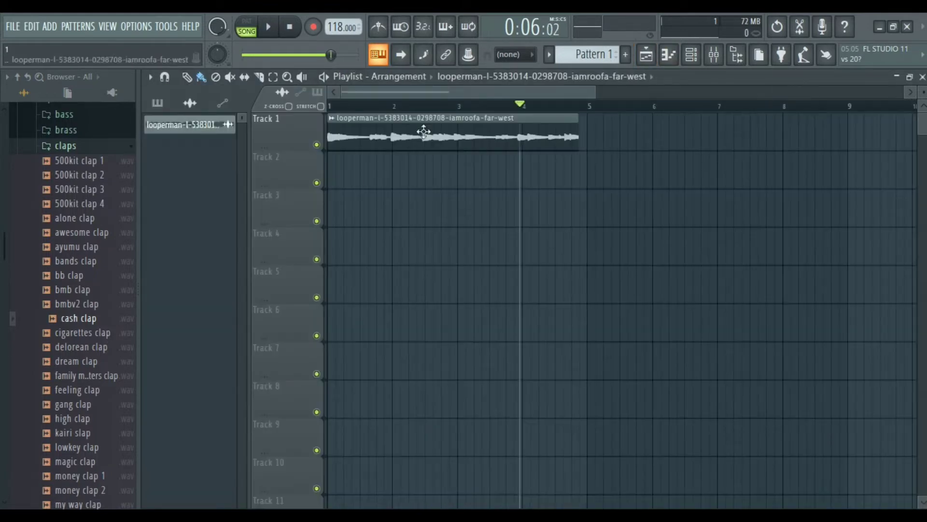
left_click(355, 174)
left_click(331, 107)
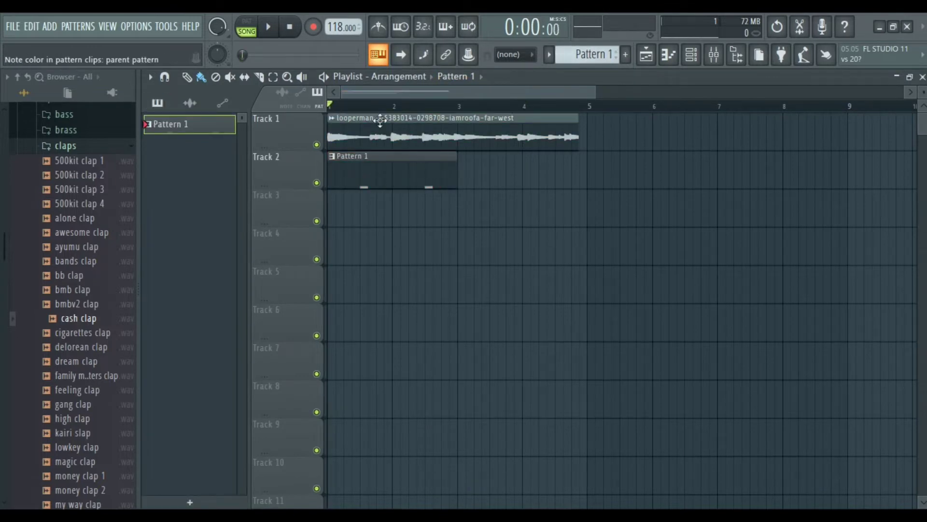
key("space")
key("space")
- Reopen the cash clap channel's piano roll and try its two notes on beat 2 of bars 1 and 2
left_click(691, 55)
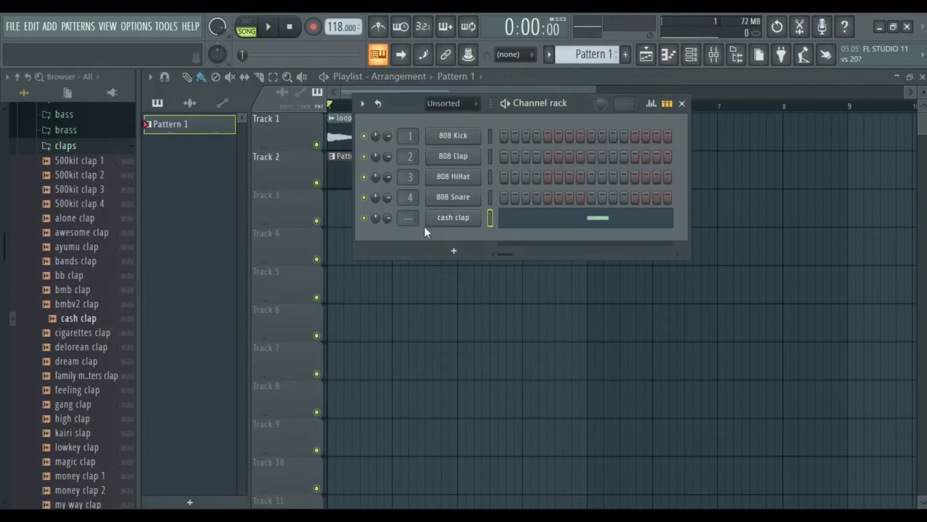
right_click(476, 218)
left_click(464, 220)
left_click(464, 220)
right_click(476, 218)
left_click(514, 220)
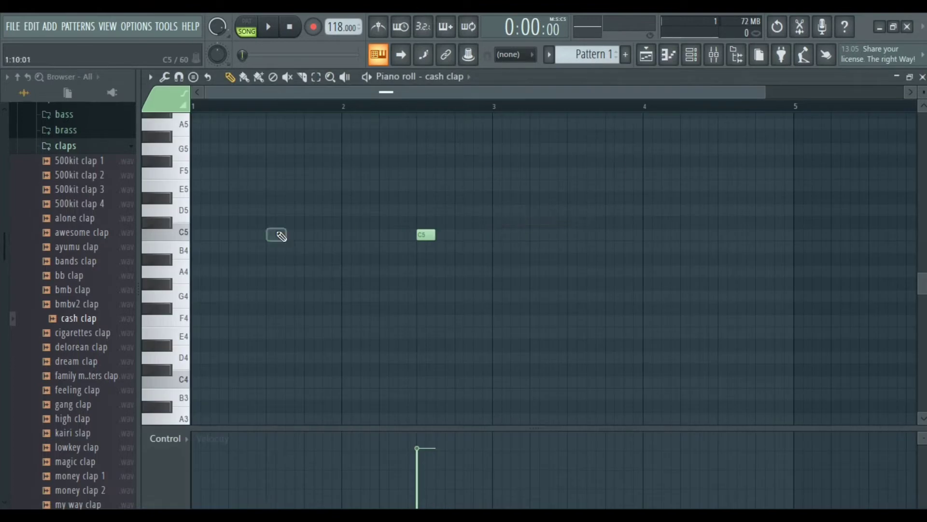
key("space")
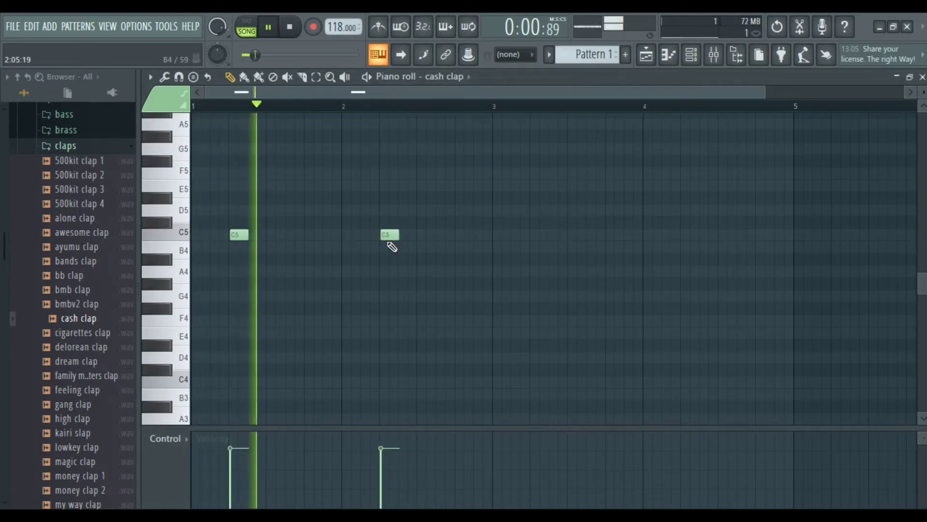
- Move the two clap notes to beat 3 of their bars and add C5 notes on beat 3 of bars 3 and 4
left_click_drag(234, 236, 272, 236)
key("space")
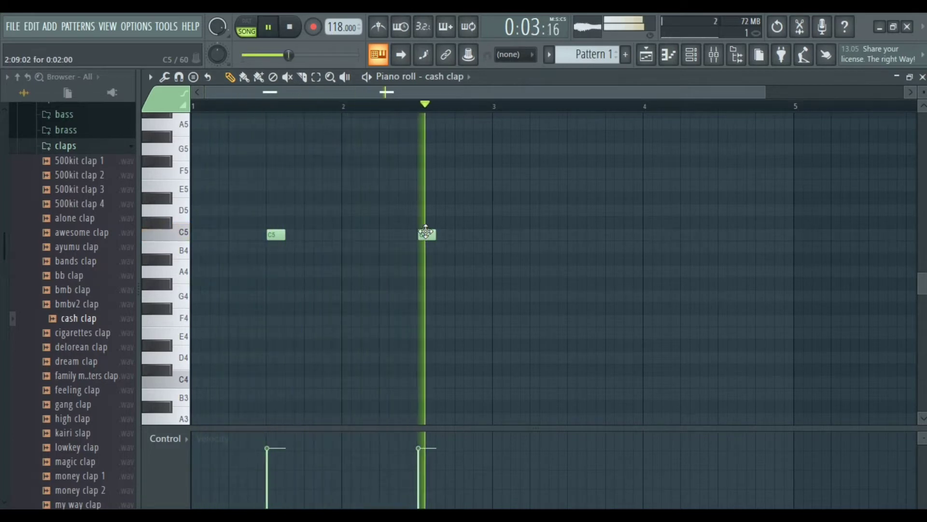
key("space")
key("space")
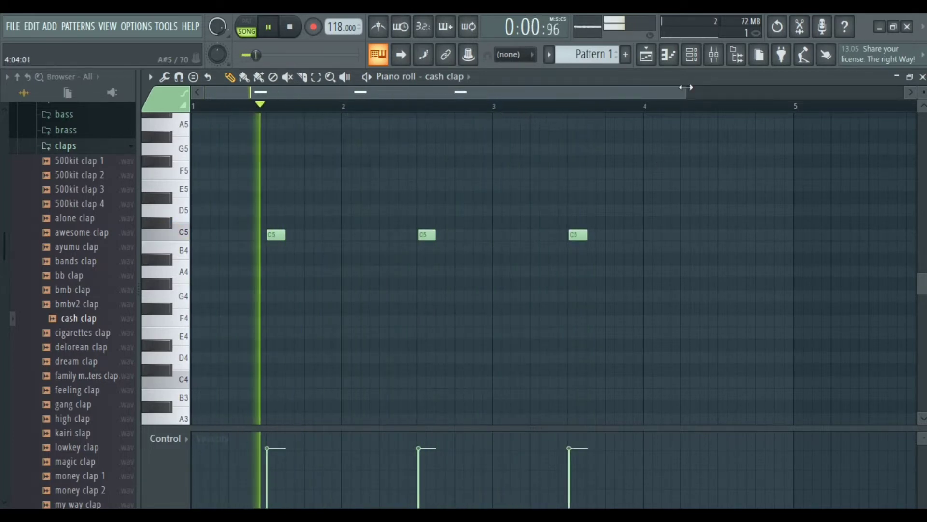
scroll(700, 194, "down", 2, "ctrl")
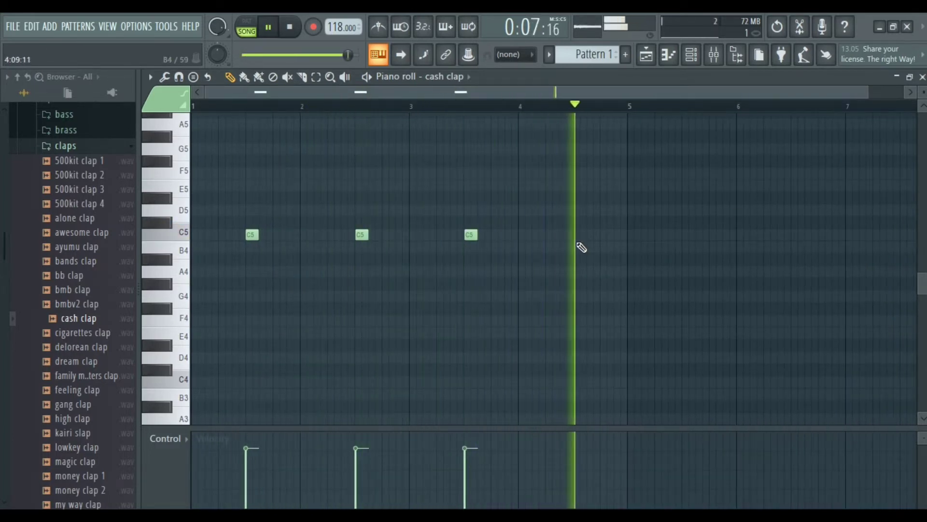
key("space")
- Try bmb clap in place of the cash clap sample and listen to it with the loop
key("F6")
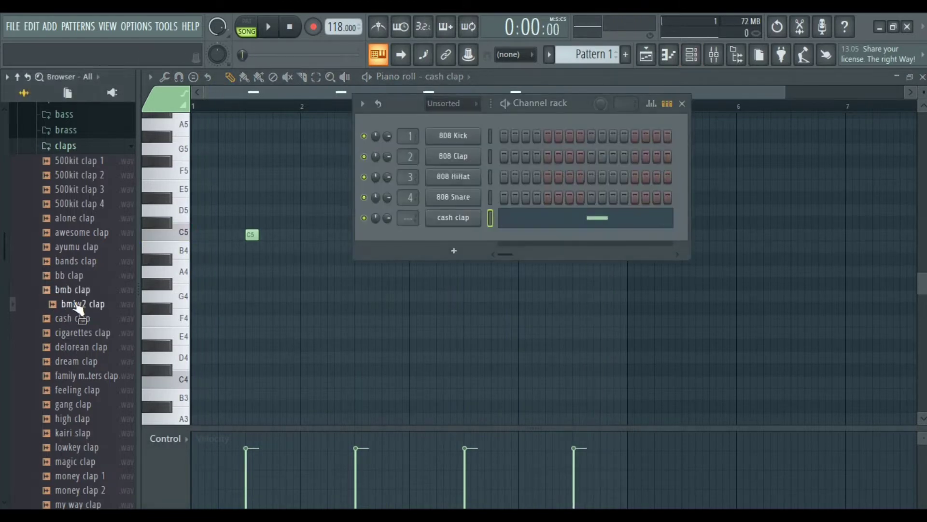
key("space")
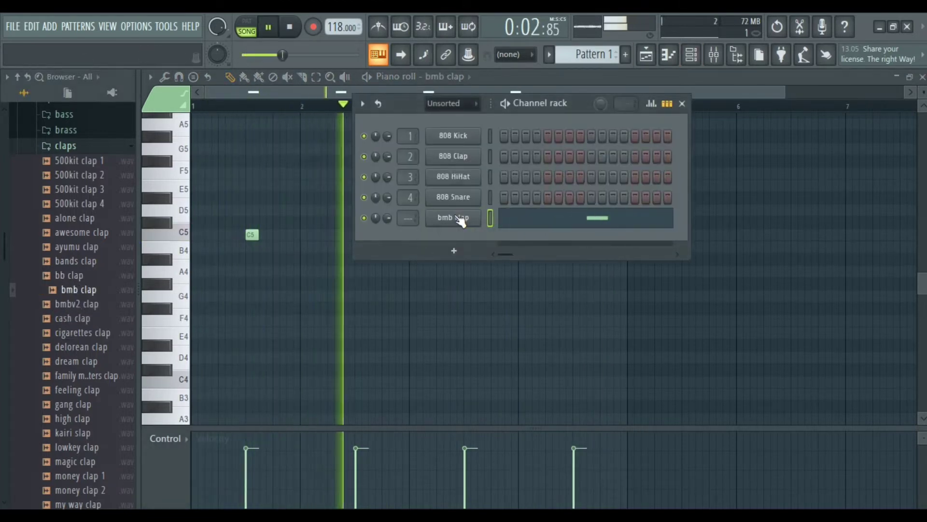
key("space")
- Add alone clap as a channel, replace the bmb clap sample with 500kit clap 4, and play the result
left_click_drag(82, 218, 449, 233)
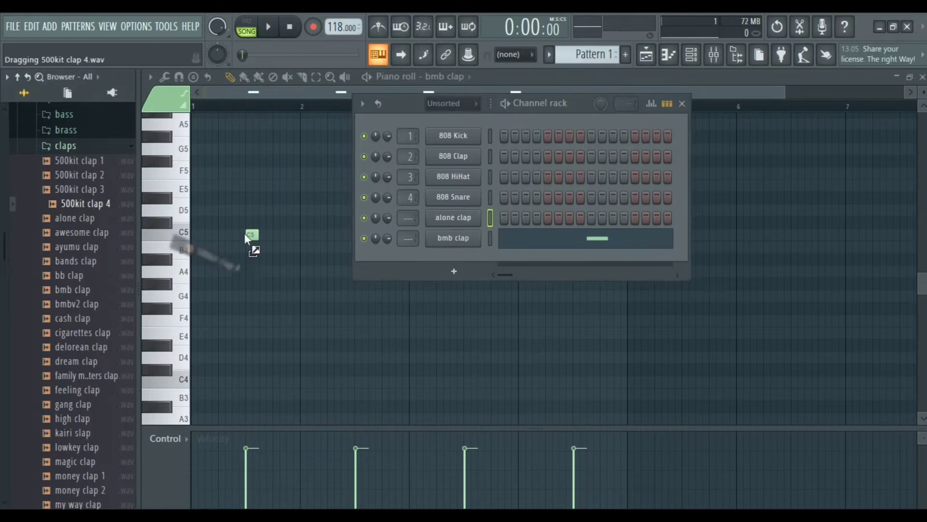
left_click_drag(247, 236, 437, 239)
key("space")
left_click(682, 103)
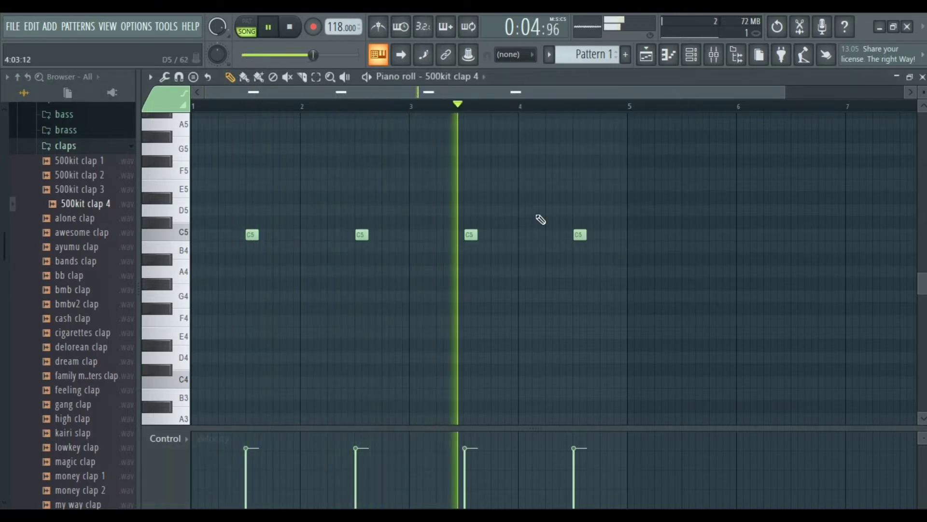
key("space")
- Preview the kit's kicks, replace the alone clap sample with high kick, and open that channel's piano roll
left_click(691, 55)
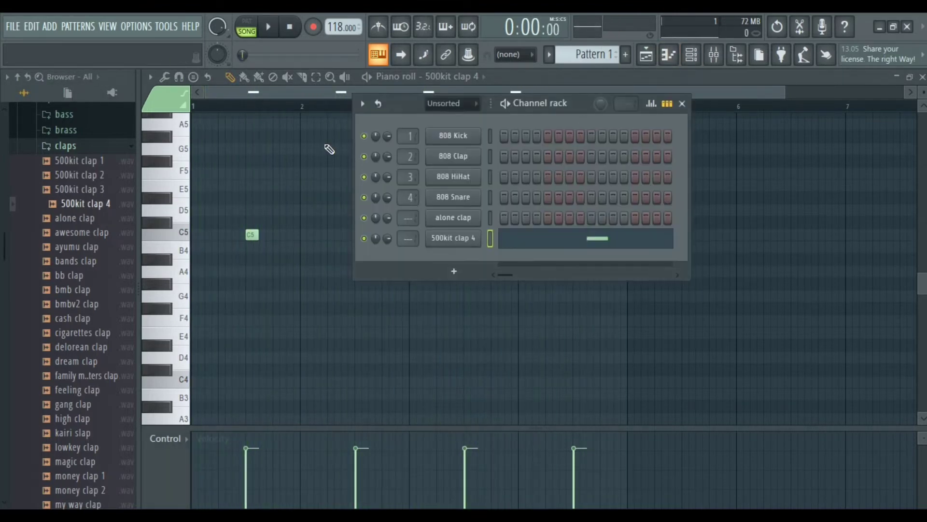
left_click(119, 148)
left_click(67, 212)
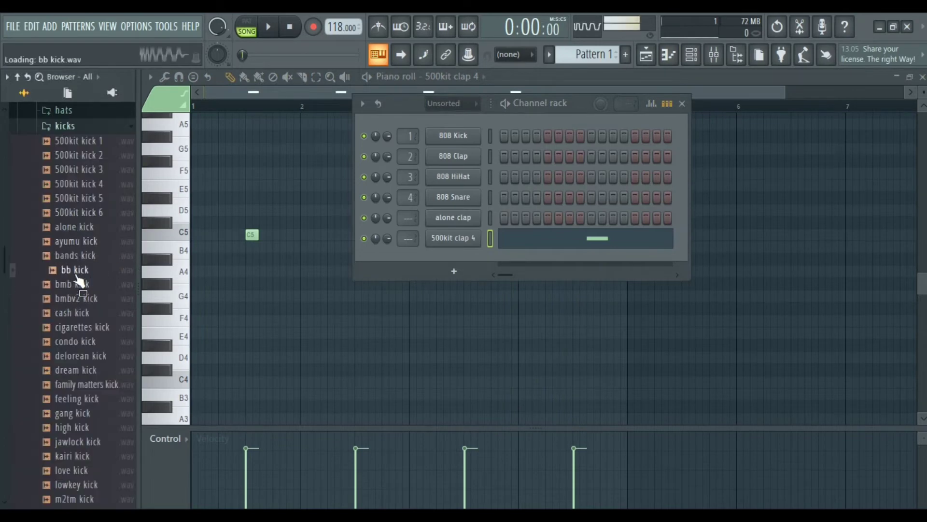
left_click(83, 371)
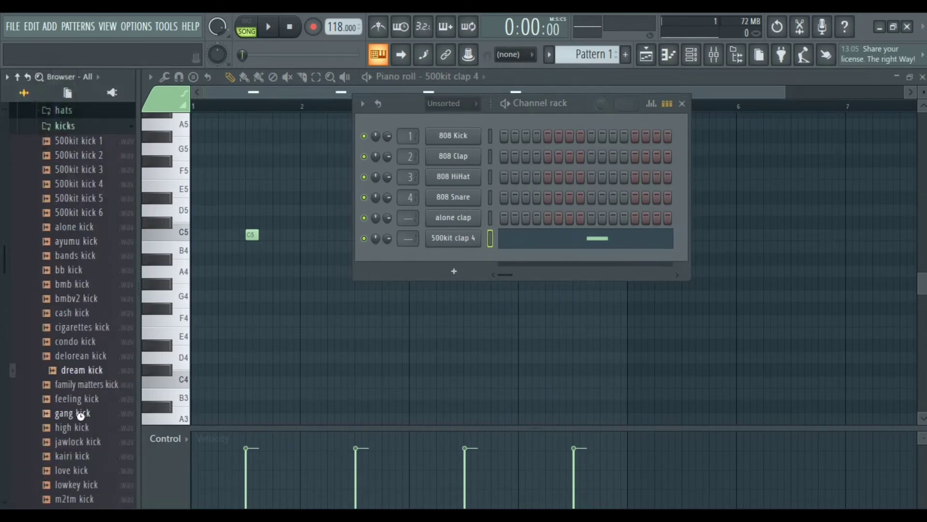
left_click_drag(449, 223, 450, 221)
right_click(449, 222)
left_click(496, 216)
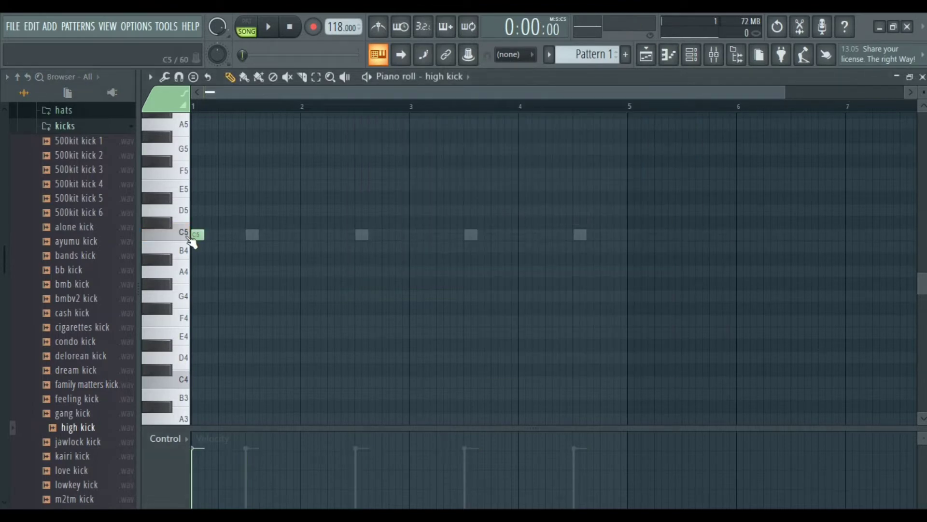
- Place high kick C5 notes on beats 1 and 3.5 of bar 1 and beat 2 of bars 2 and 3, checking with pattern playback
key("space")
key("space")
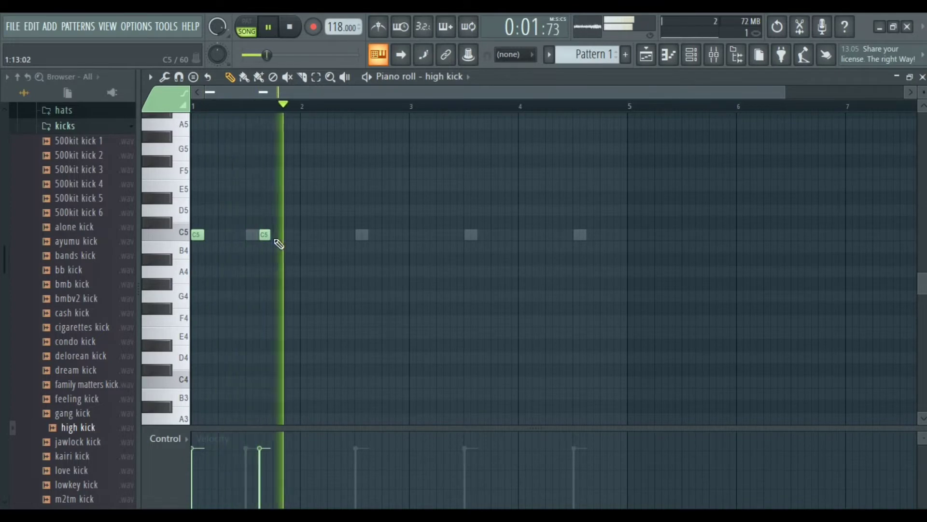
left_click(263, 26)
key("space")
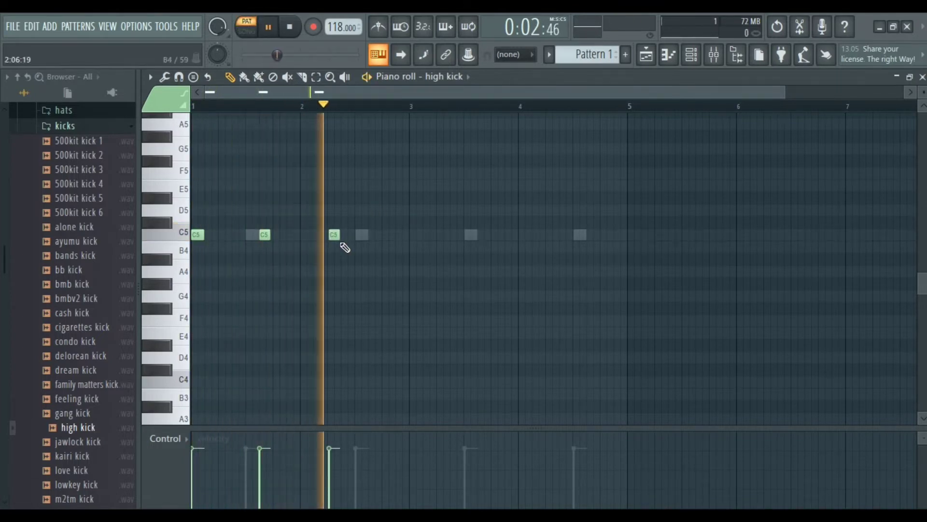
key("space")
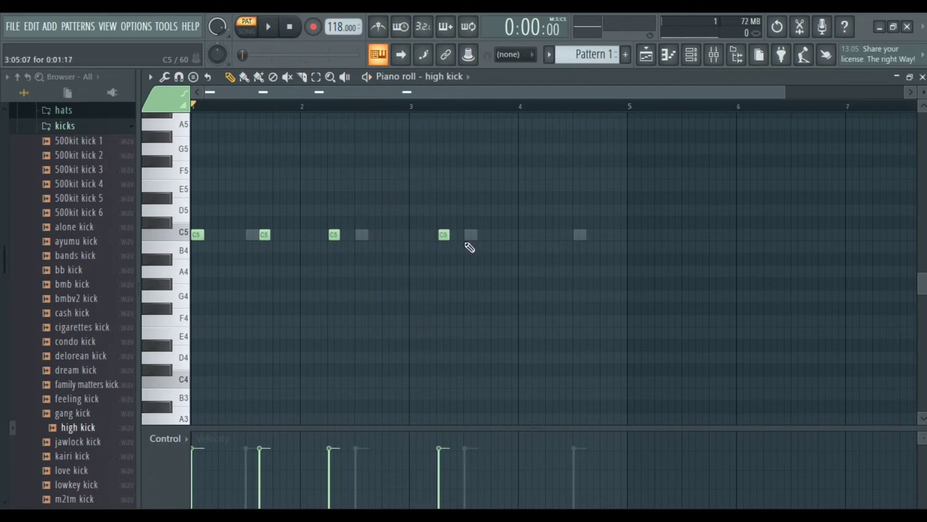
- Add kick notes on beats 1 and 2.5 of bar 4 and beat 1 of bar 3, and move bar 1's second kick to beat 4
key("space")
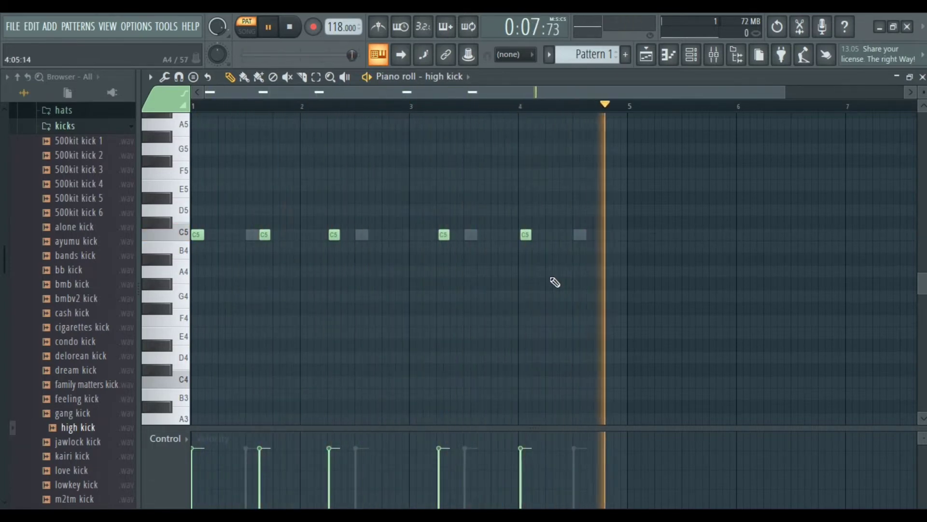
key("space")
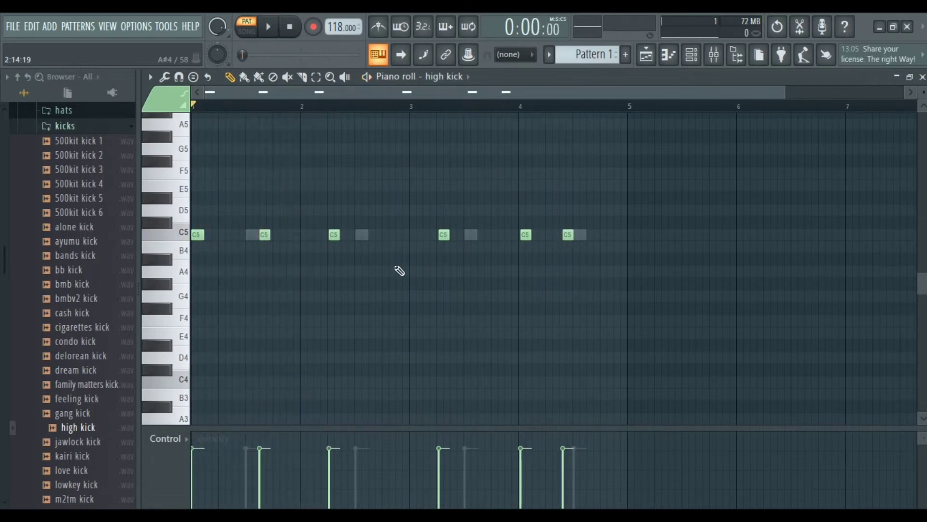
key("space")
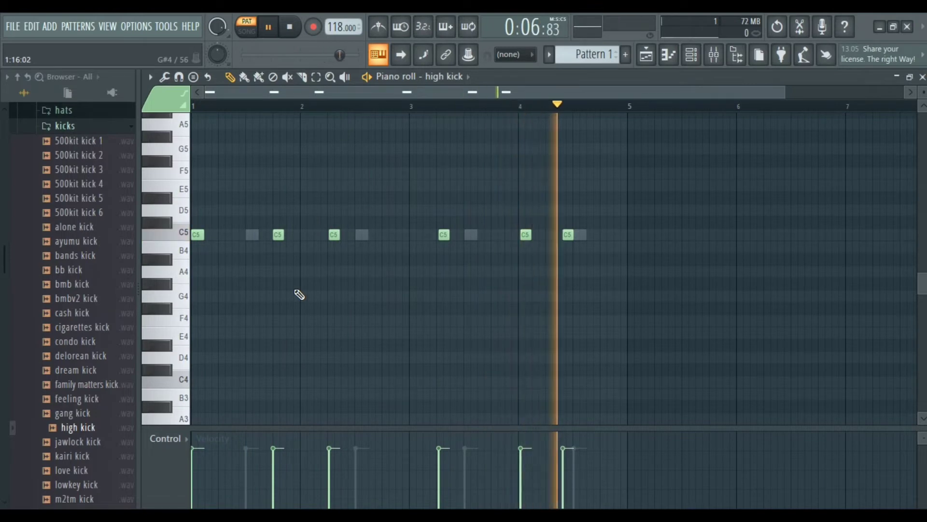
key("space")
key("space")
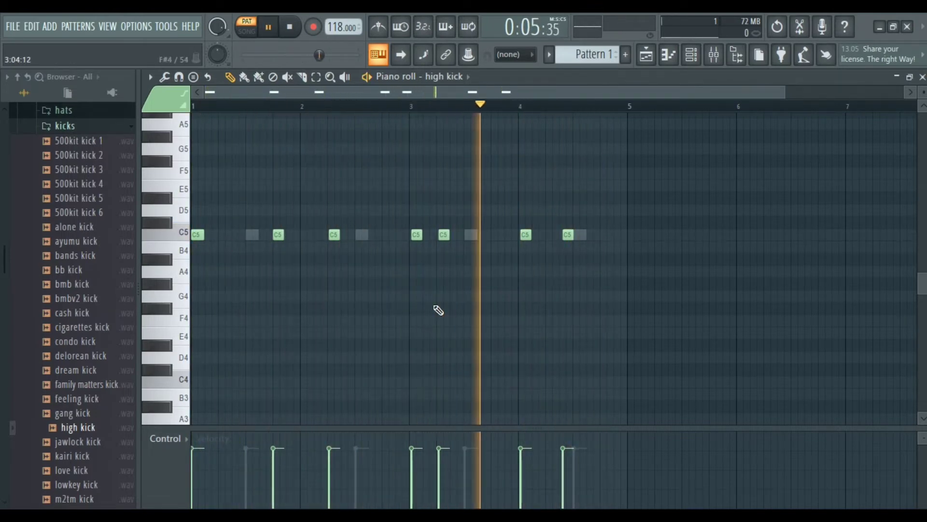
- Preview the kit's hats, replace the 808 Snare sample with alone hat, and fill its row on every 2 steps
key("F6")
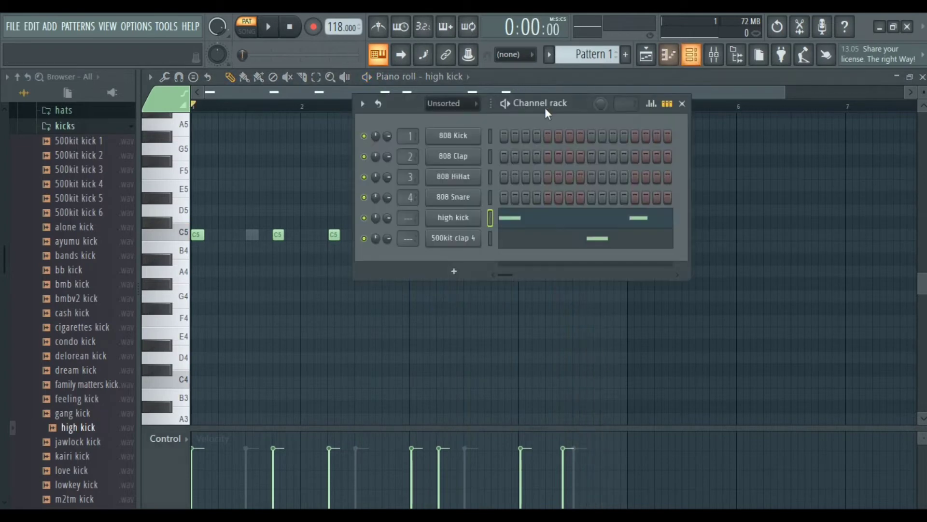
left_click(63, 126)
left_click(62, 110)
left_click(86, 153)
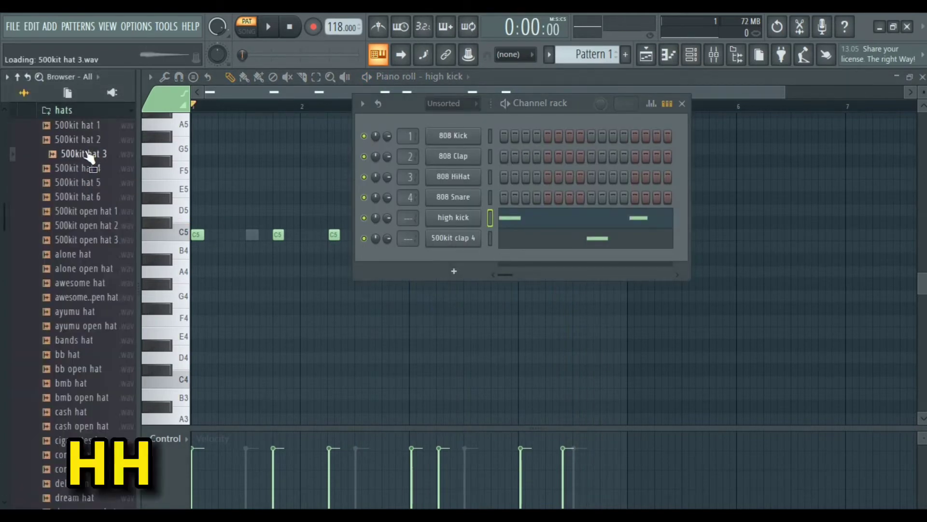
left_click(95, 167)
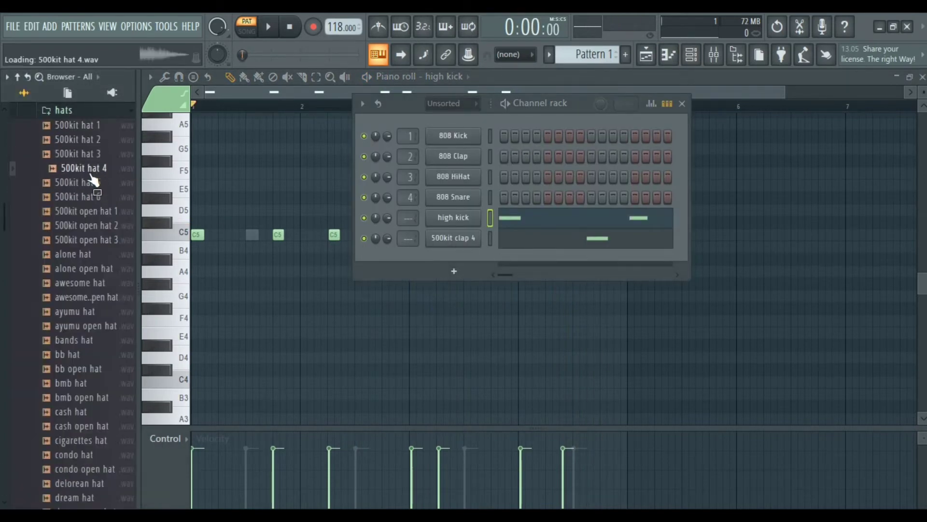
left_click_drag(241, 277, 453, 196)
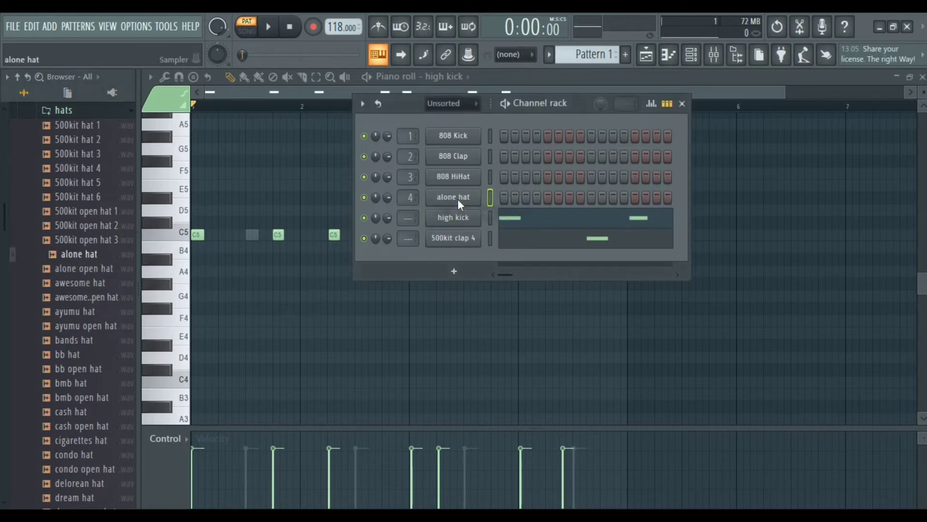
right_click(480, 193)
left_click(623, 240)
key("space")
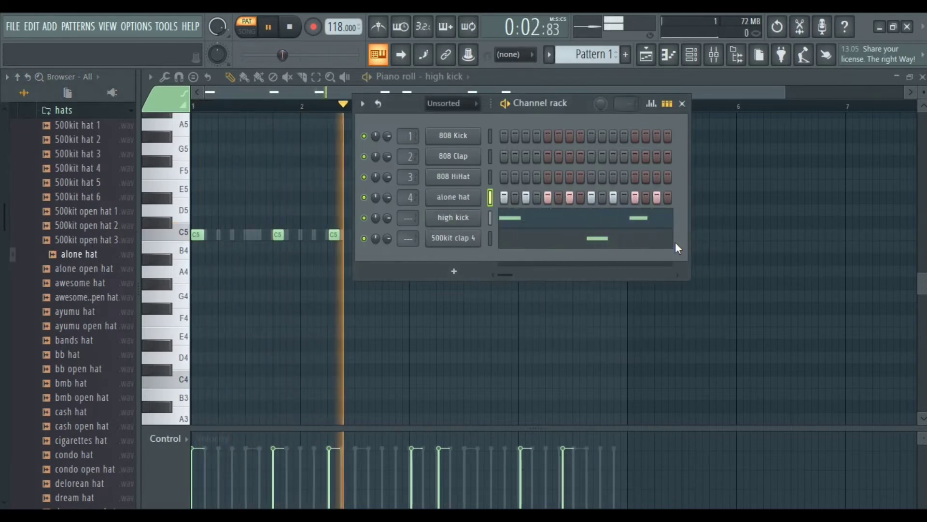
- Switch playback to song mode, preview alone open hat, and play the arrangement with the playlist and channel rack open
left_click(246, 30)
key("space")
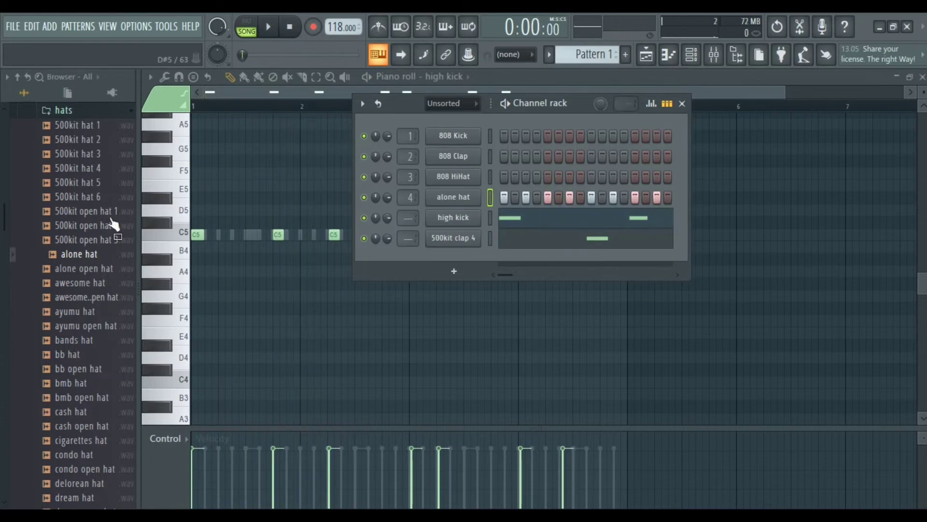
left_click(78, 269)
left_click(301, 252)
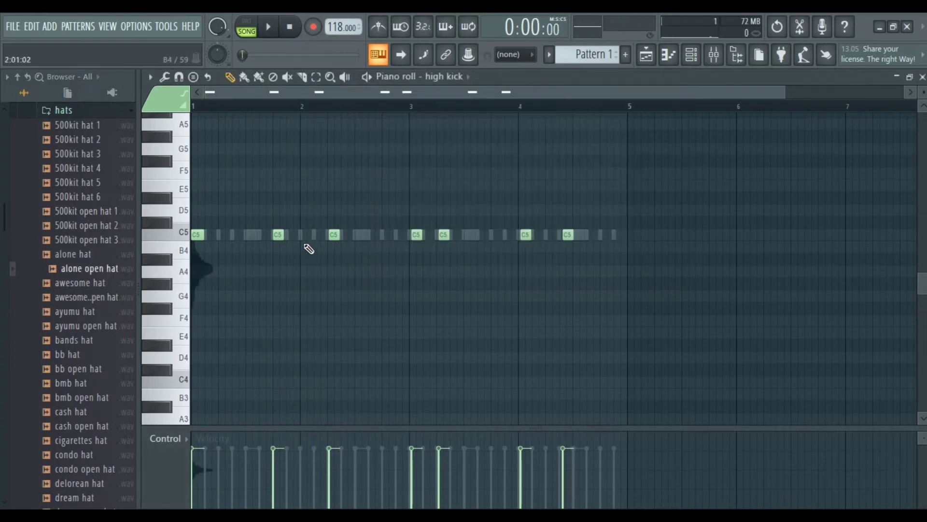
left_click(692, 59)
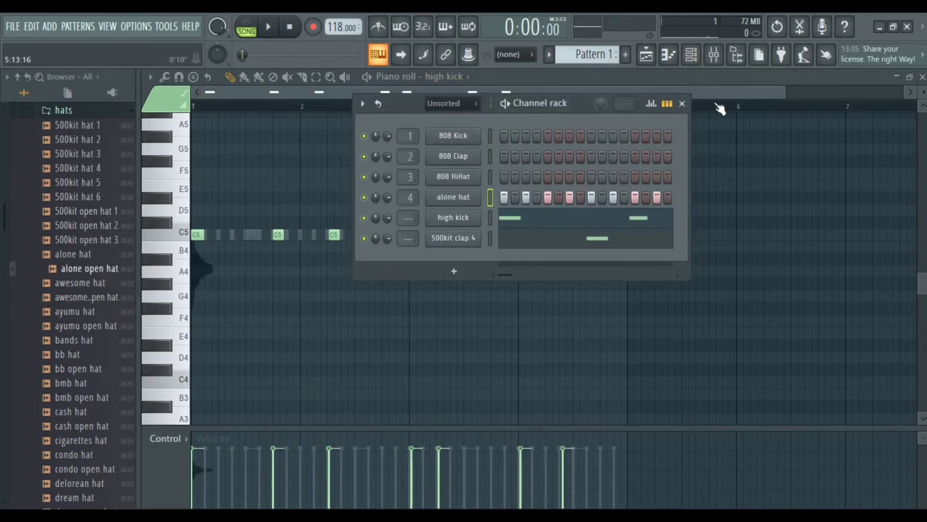
left_click(682, 103)
left_click(646, 54)
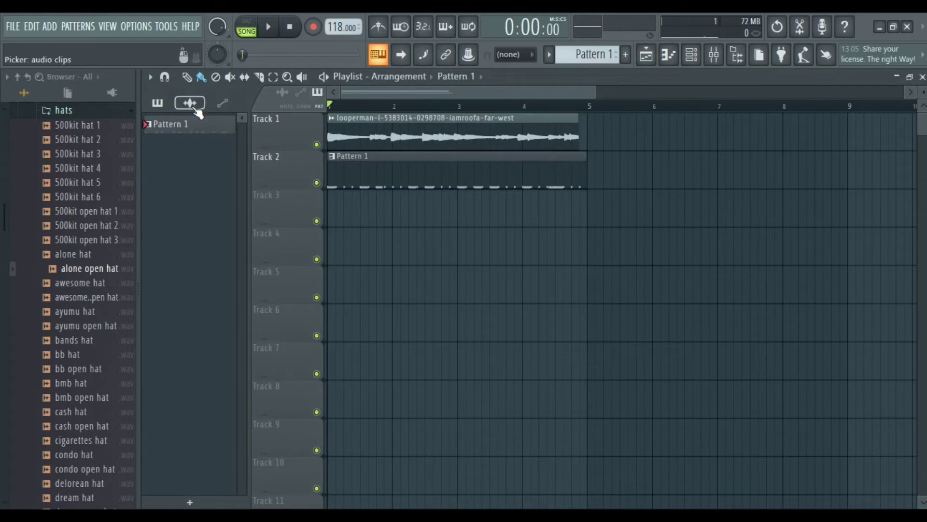
key("F6")
key("space")
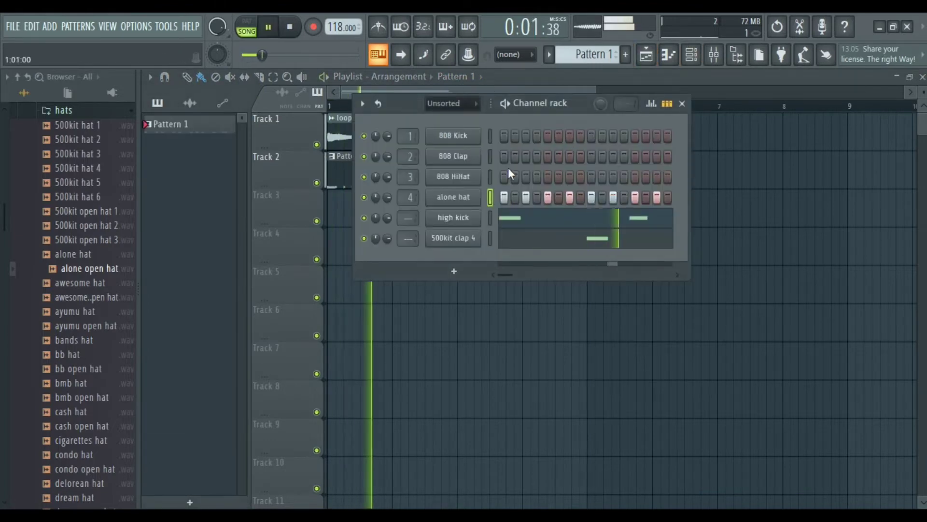
key("space")
- Replace alone hat with awesome hat, try filling its row on every 4 steps, and fill it on every 2 steps again
left_click_drag(98, 281, 454, 199)
key("space")
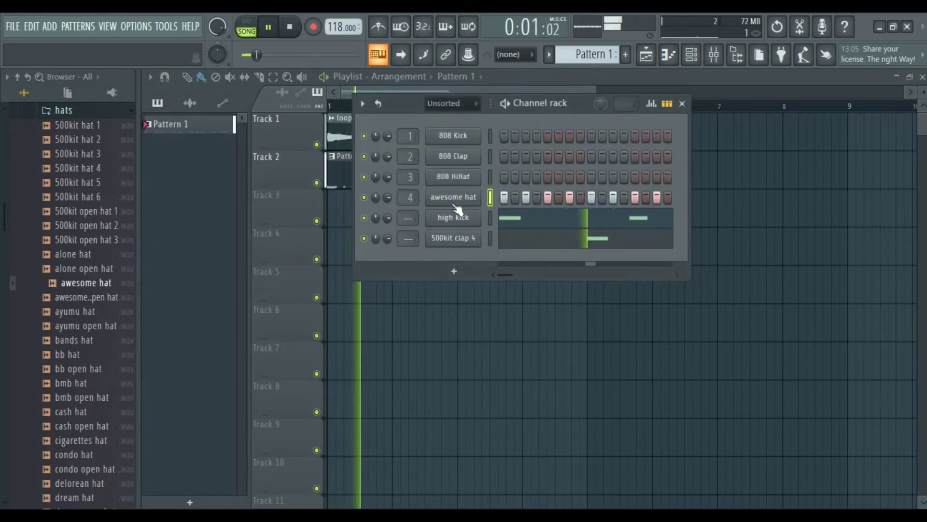
right_click(451, 202)
left_click(622, 254)
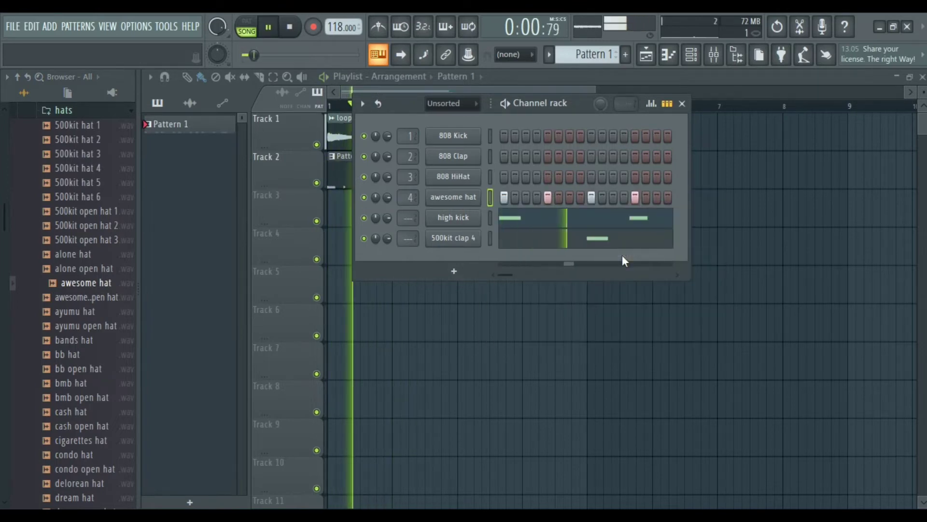
right_click(451, 198)
left_click(606, 240)
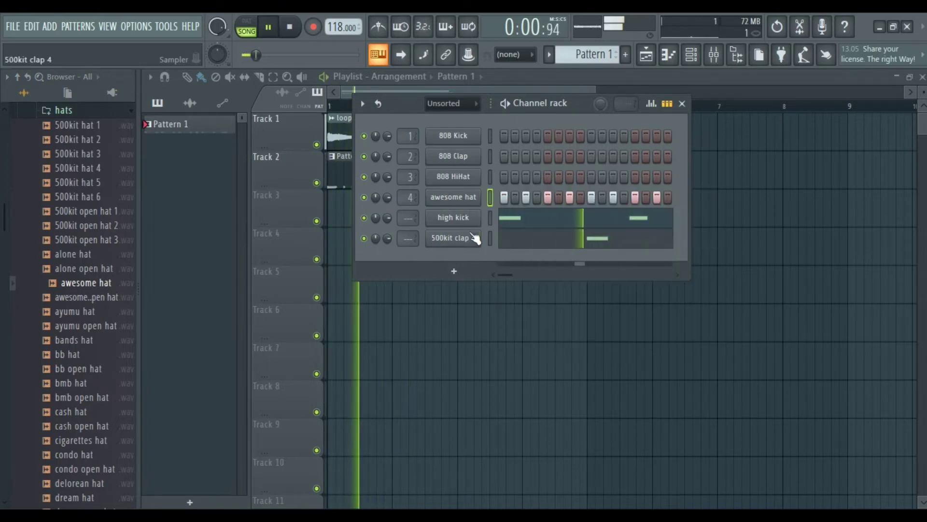
- Play the song and adjust the awesome hat channel's volume
key("space")
key("space")
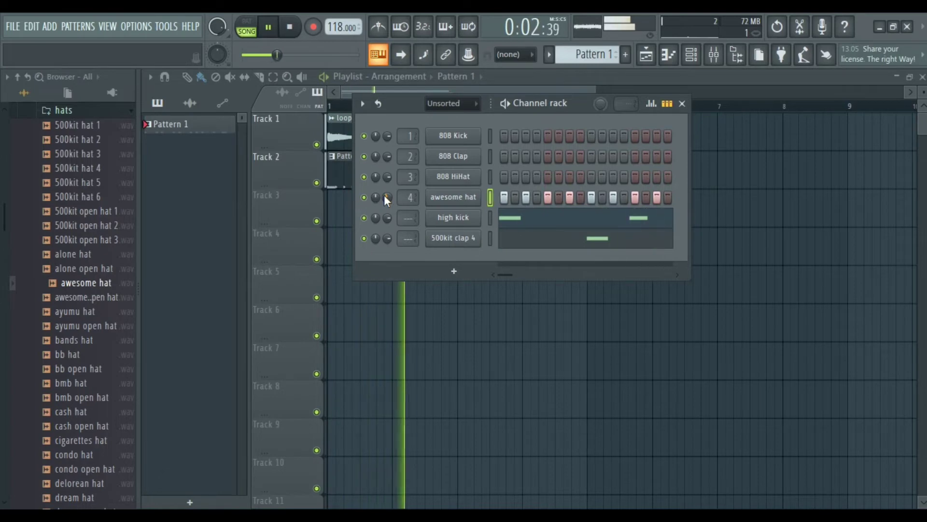
key("space")
- Preview samples in the kit's bass folder and add step bass as a new channel below 500kit clap 4
left_click(88, 115)
scroll(52, 280, "up", 5)
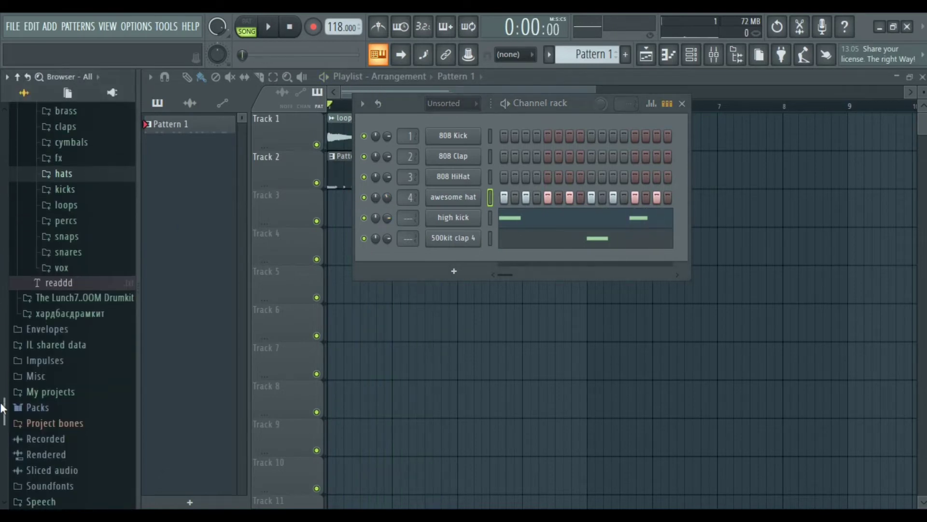
left_click(59, 190)
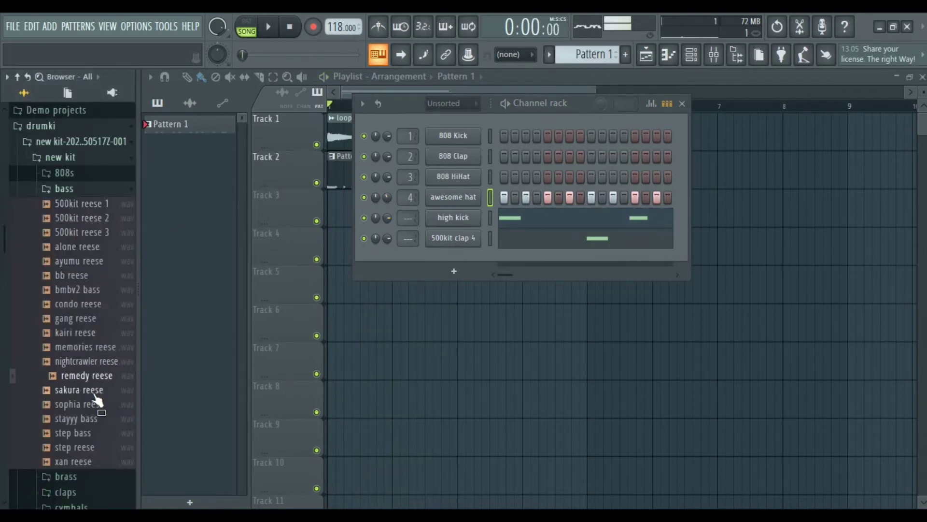
left_click(80, 434)
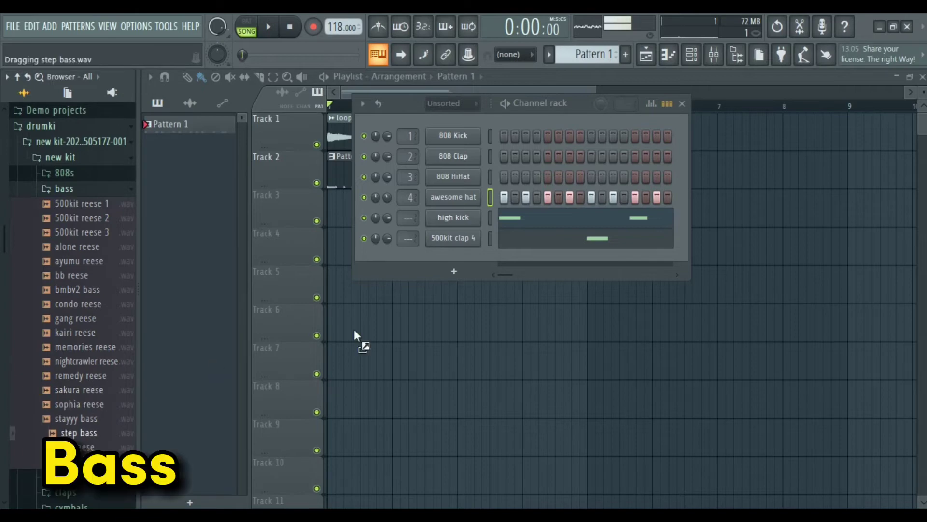
left_click_drag(354, 336, 454, 260)
- Enable the step bass channel's volume envelope and adjust its decay time
right_click(454, 259)
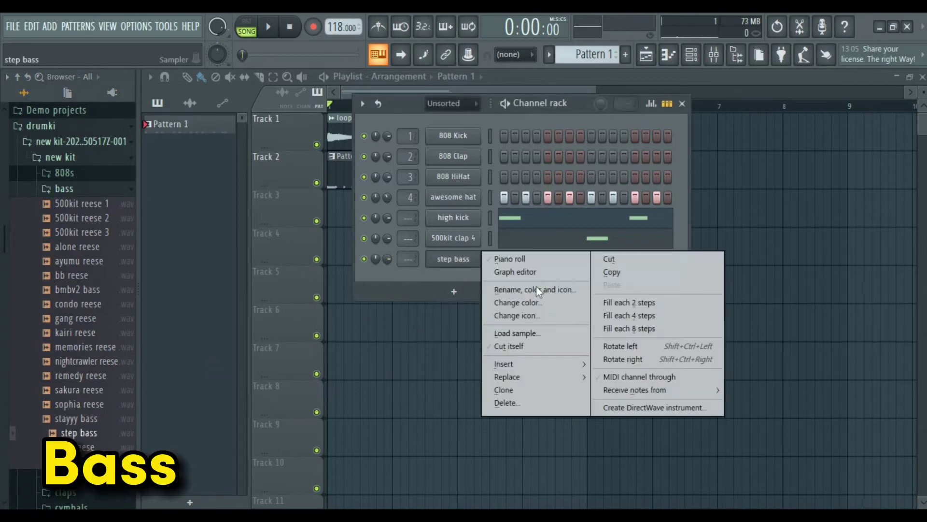
left_click(441, 265)
left_click(441, 265)
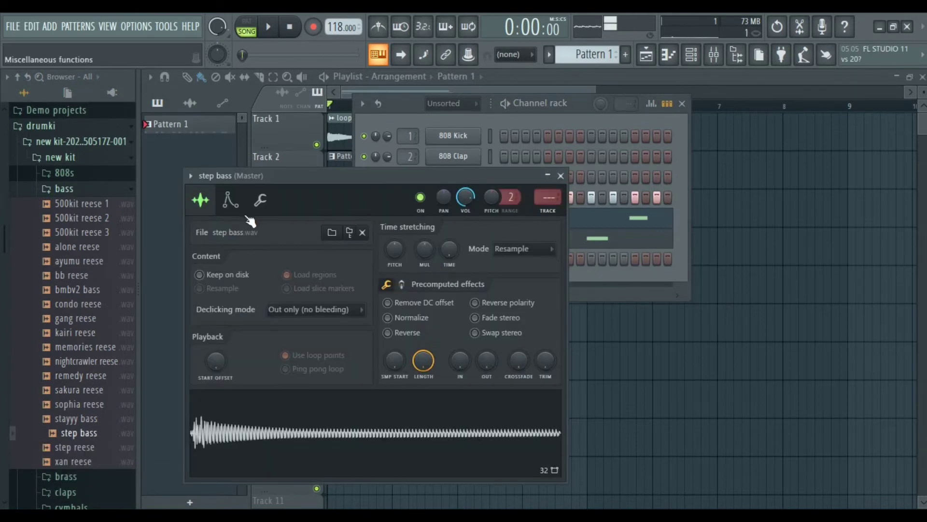
left_click(230, 199)
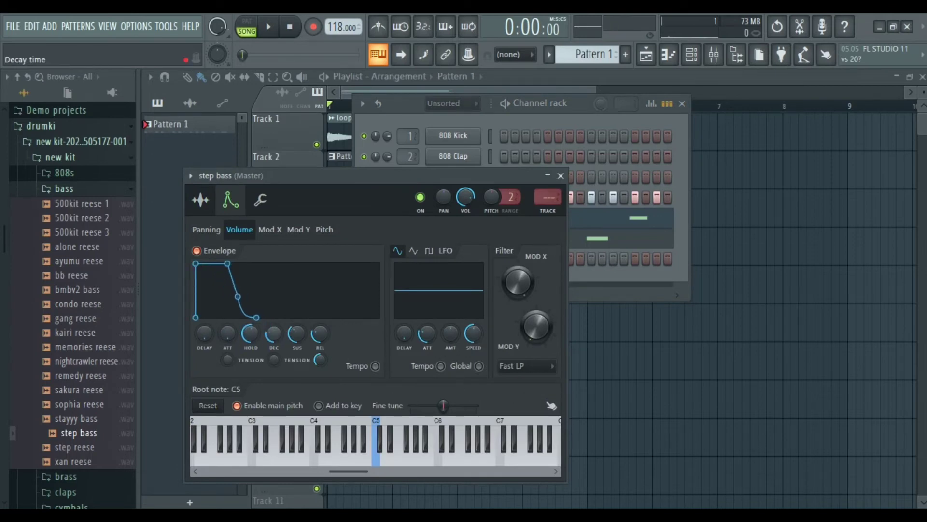
left_click_drag(273, 333, 271, 335)
left_click(560, 176)
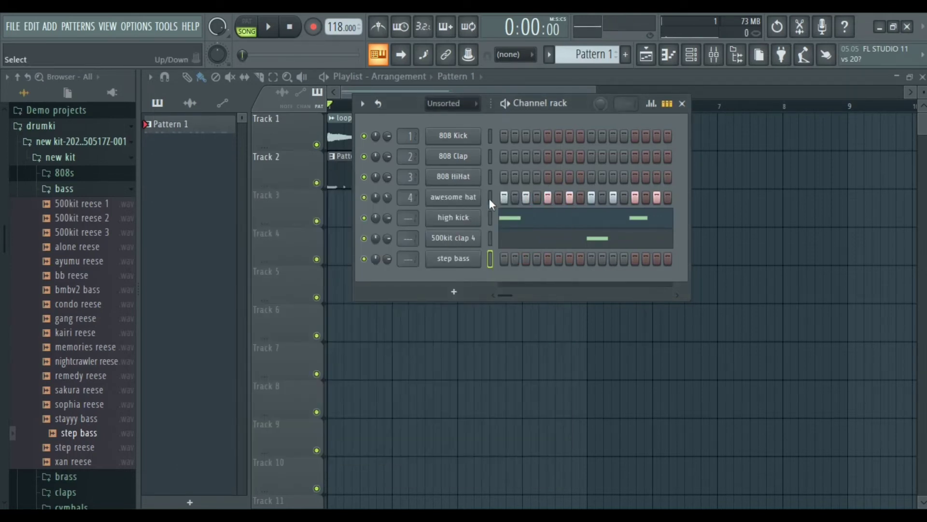
- Copy the high kick notes into the step bass channel and play the result
left_click(490, 258)
key("ctrl+v")
key("space")
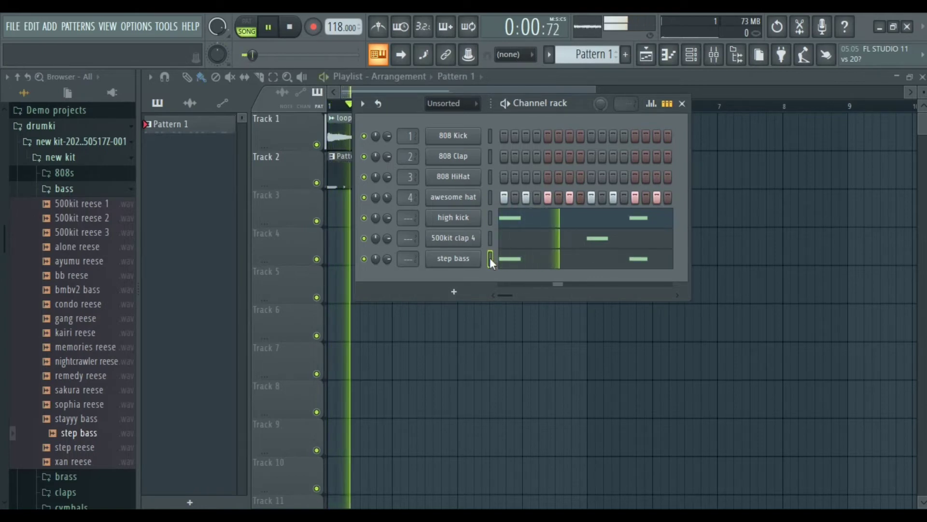
- Balance the step bass, high kick and 500kit clap 4 channel volumes while playing the song
key("space")
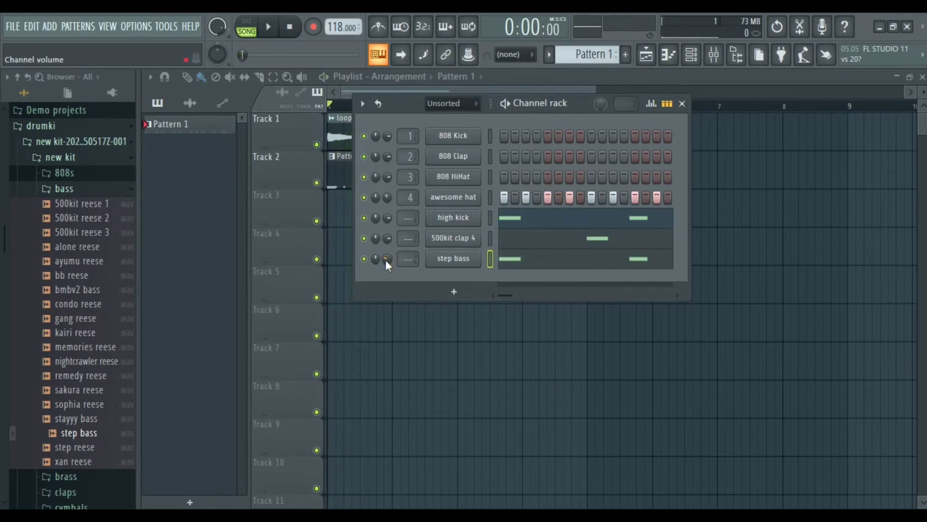
key("space")
key("space")
key("space")
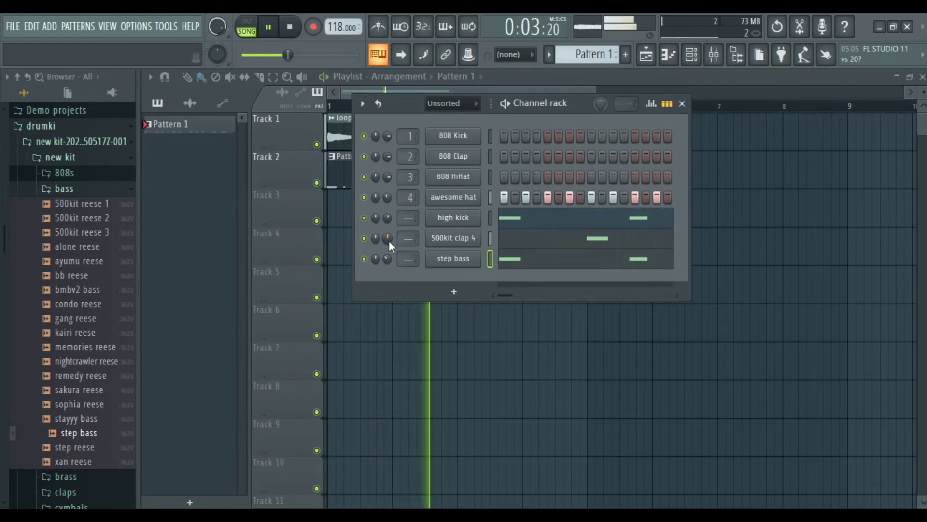
- Close the channel rack and play the song from the playlist
key("space")
left_click(683, 105)
key("space")
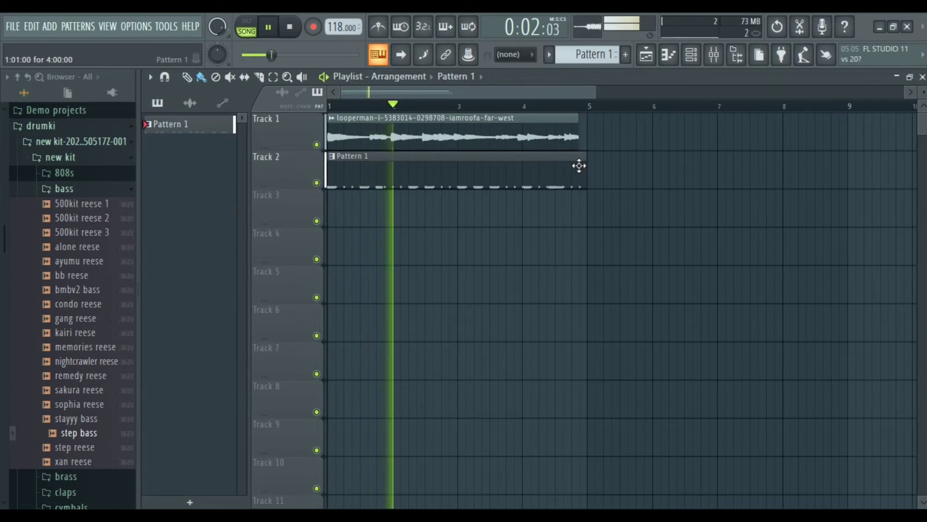
key("space")
- Widen the channel rack to show 32 steps, add an awesome hat hit on step 8 and play the result
left_click(690, 56)
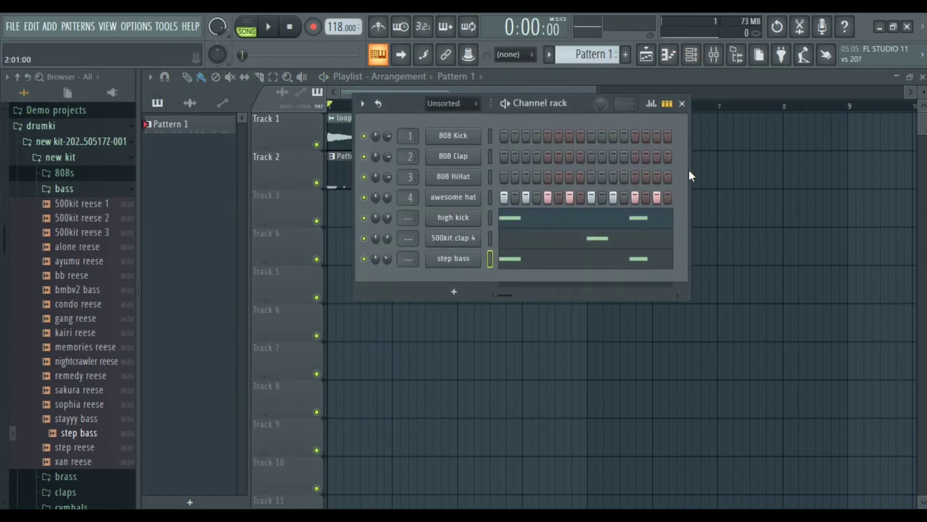
left_click_drag(689, 174, 862, 189)
key("space")
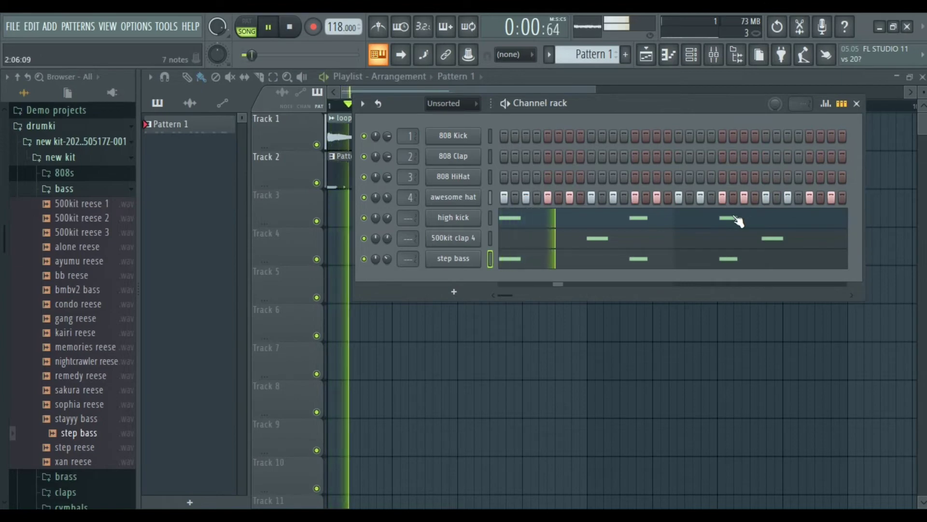
key("space")
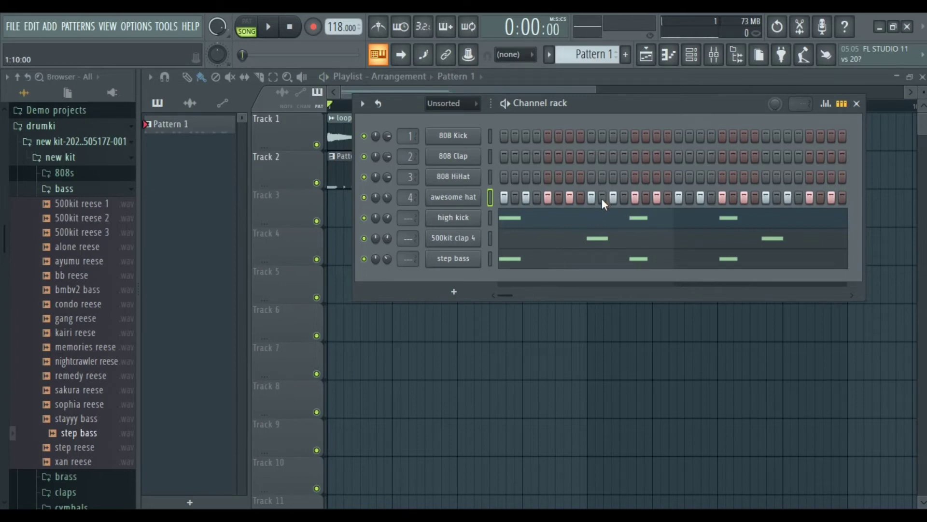
left_click(581, 196)
key("space")
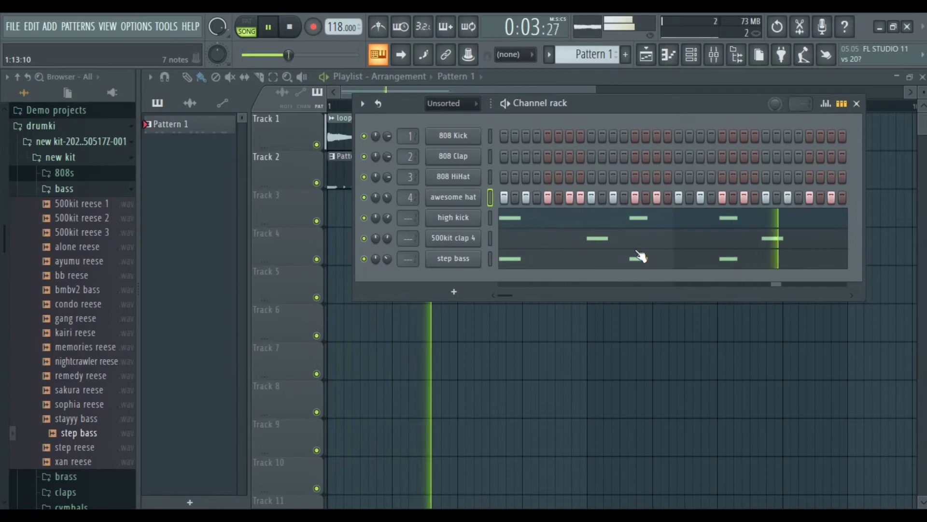
key("space")
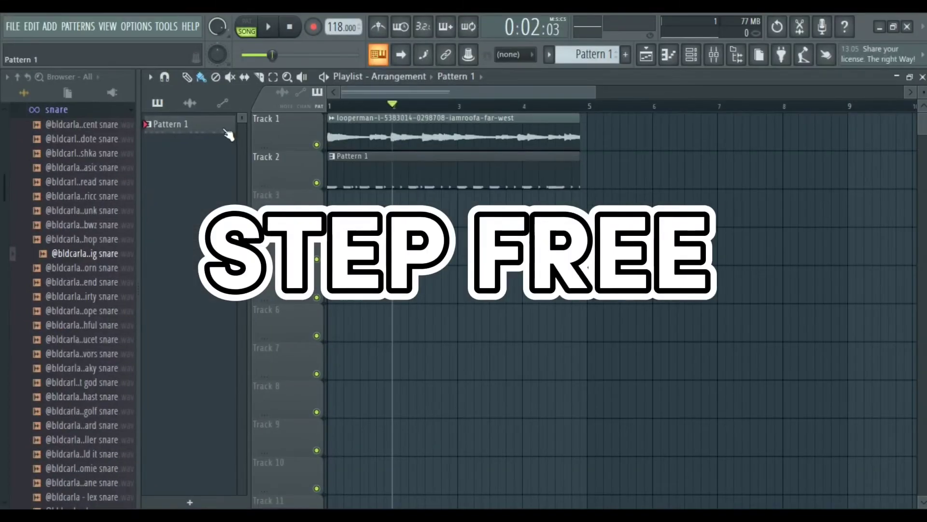
- Split Pattern 1 by channel into separate patterns and return to the playlist
right_click(225, 130)
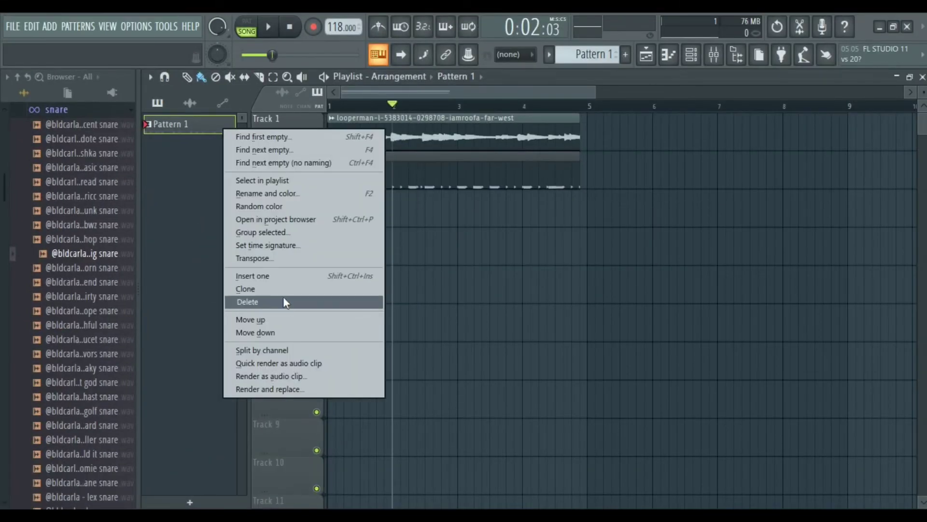
left_click(274, 350)
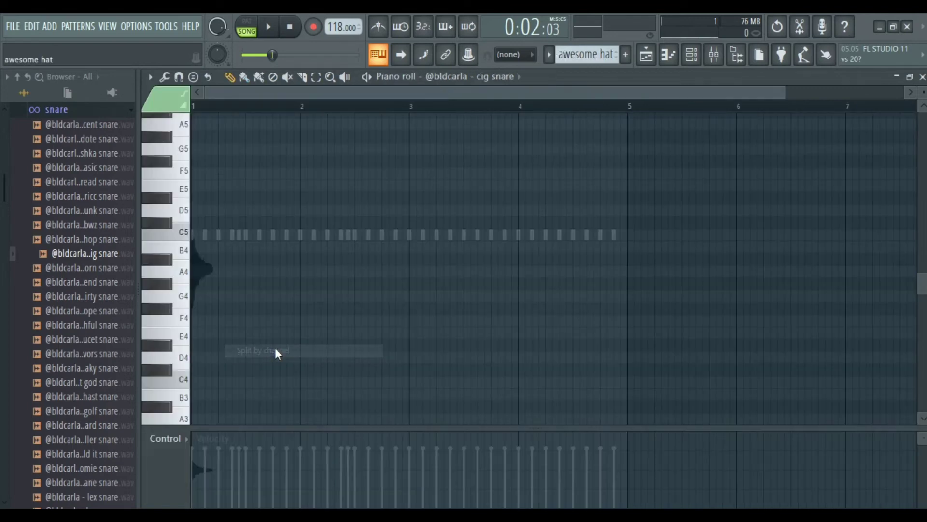
left_click(648, 54)
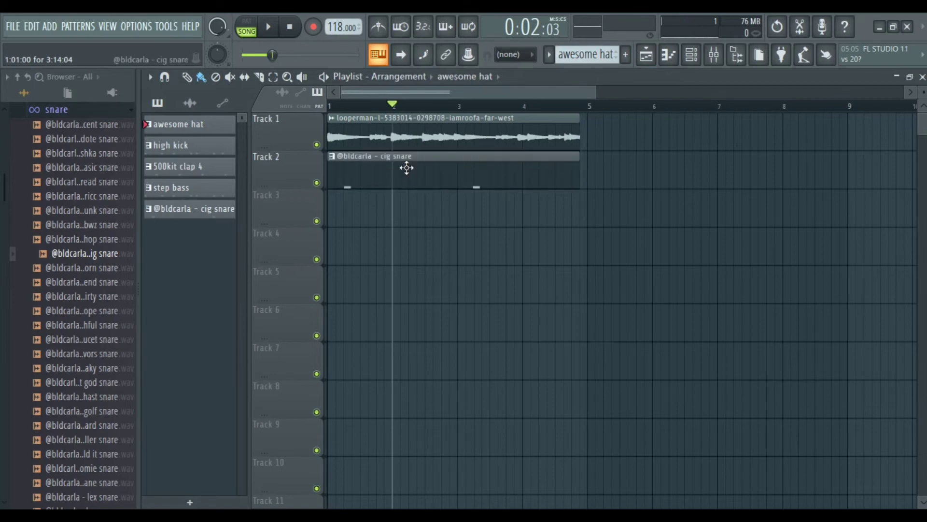
- Replace the cig snare clip on Track 2 with the awesome hat pattern at bar 1 and play it with the loop
right_click(407, 166)
key("space")
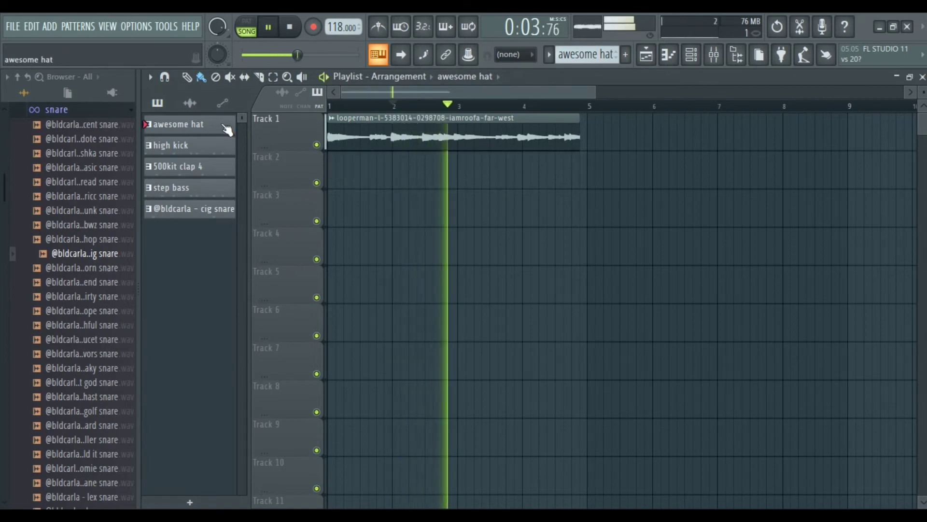
key("space")
left_click(372, 172)
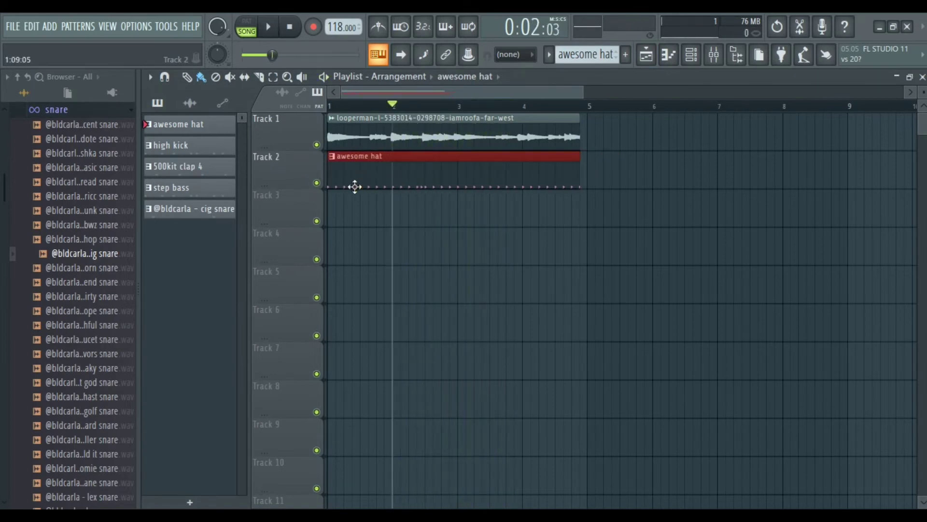
key("space")
key("space")
key("space")
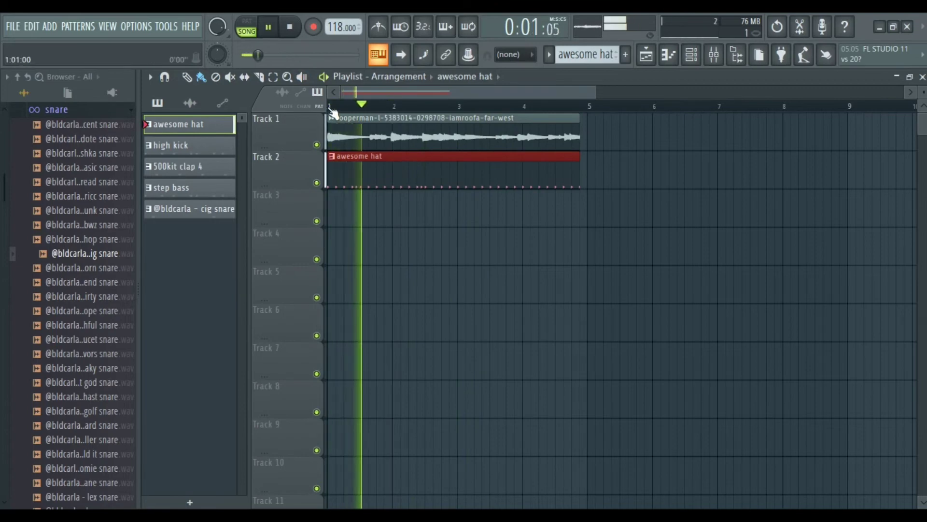
key("space")
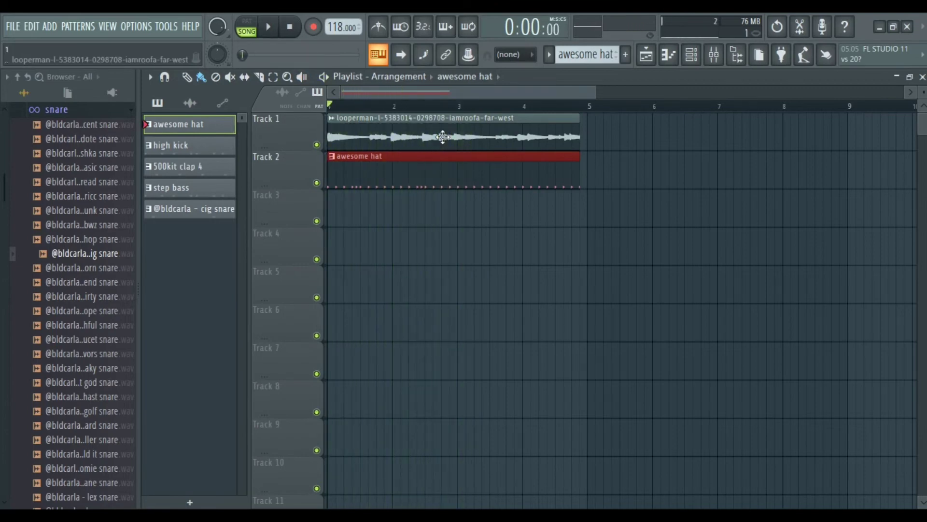
- Duplicate the guitar loop and awesome hat clips directly after the originals on Tracks 1 and 2
left_click_drag(442, 136, 684, 134)
key("space")
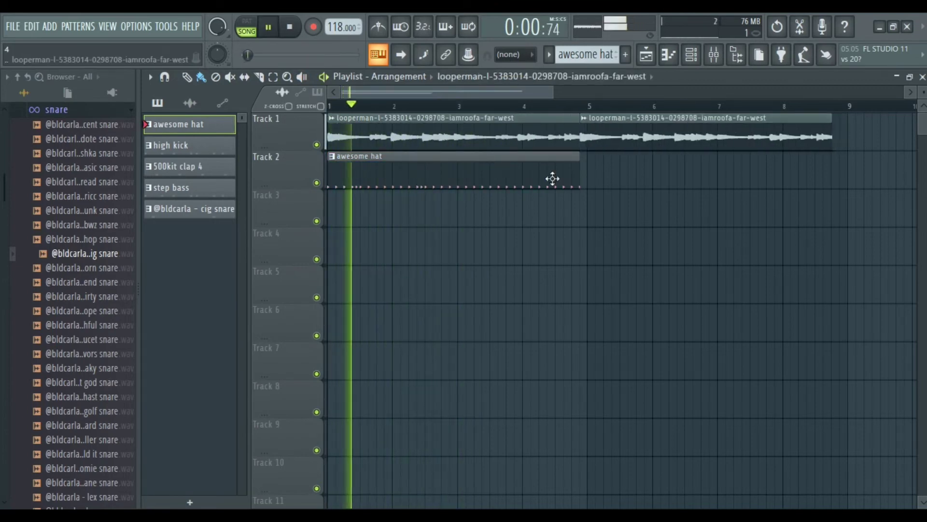
left_click_drag(553, 178, 800, 145)
left_click_drag(541, 92, 585, 92)
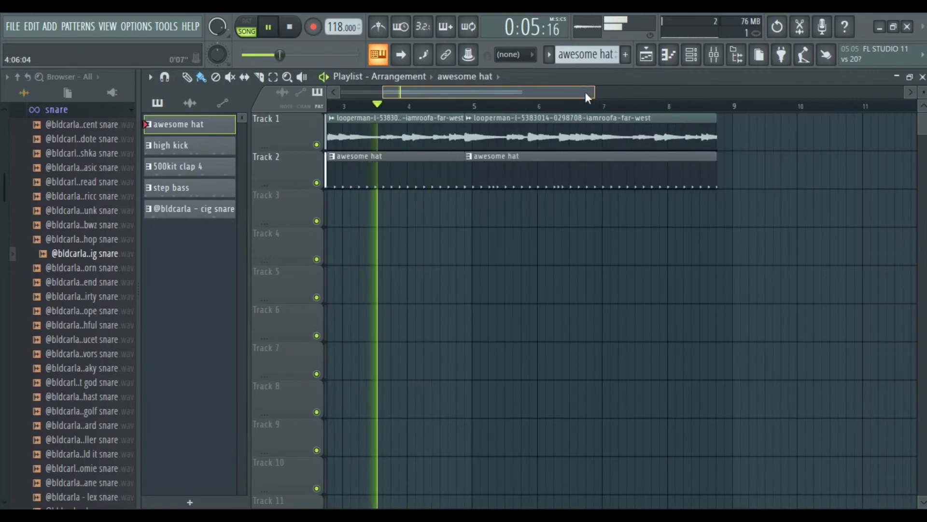
key("space")
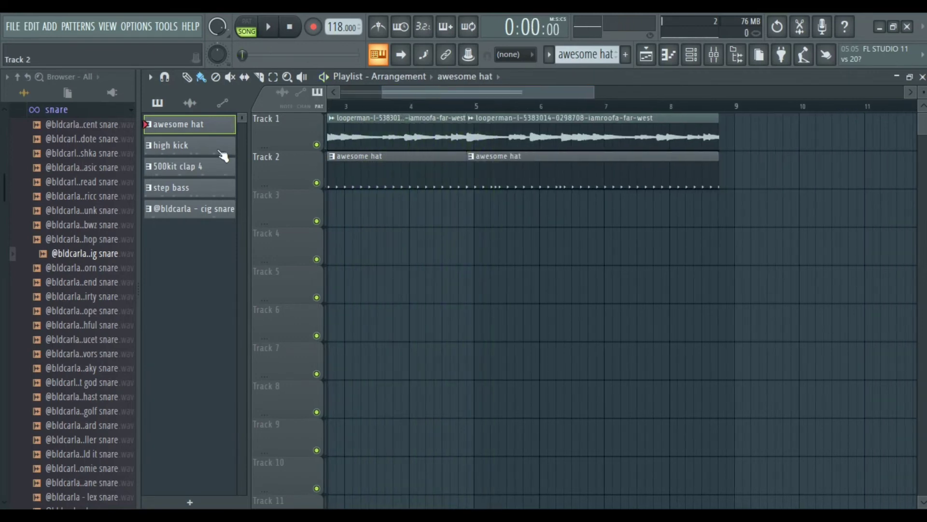
- Place the 500kit clap 4 pattern on Track 3 at bar 5 and play from just before it
left_click(183, 166)
left_click(486, 208)
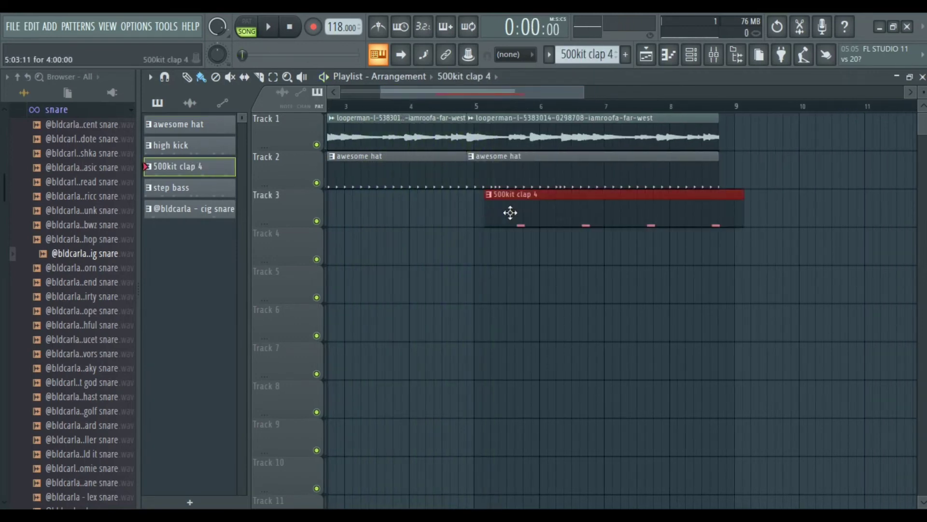
left_click(460, 118)
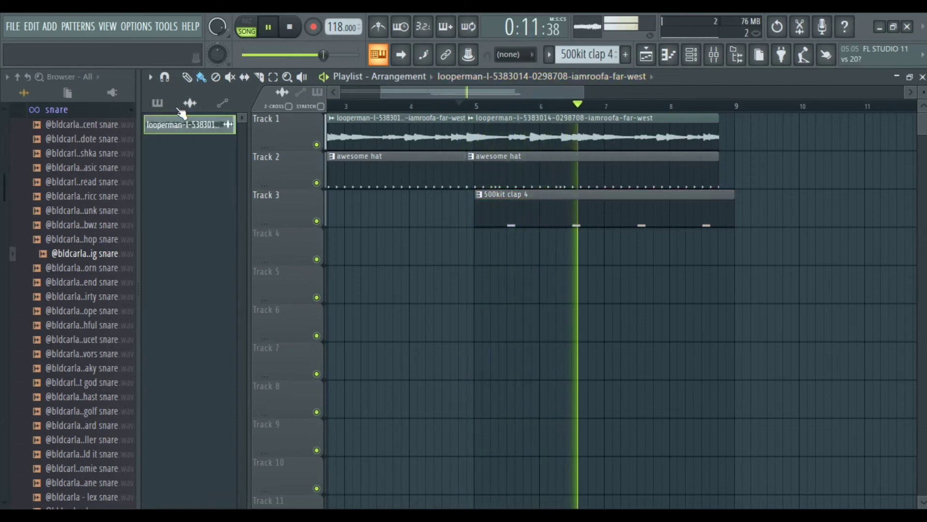
- Place the step bass pattern on Track 4 at bar 5 and play the section
left_click(157, 103)
key("space")
left_click_drag(291, 233, 505, 244)
key("space")
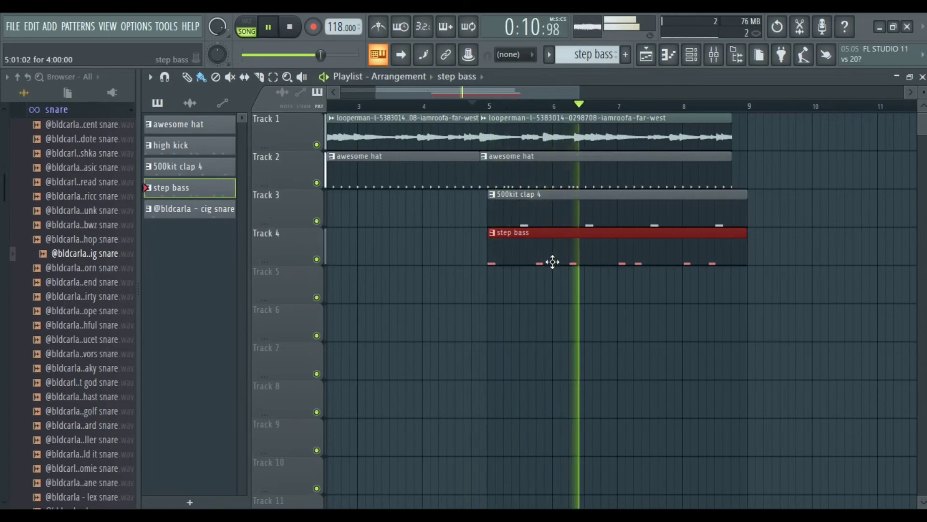
key("space")
- Set the step bass channel's volume to 44% in the channel rack and play the section again
left_click(691, 55)
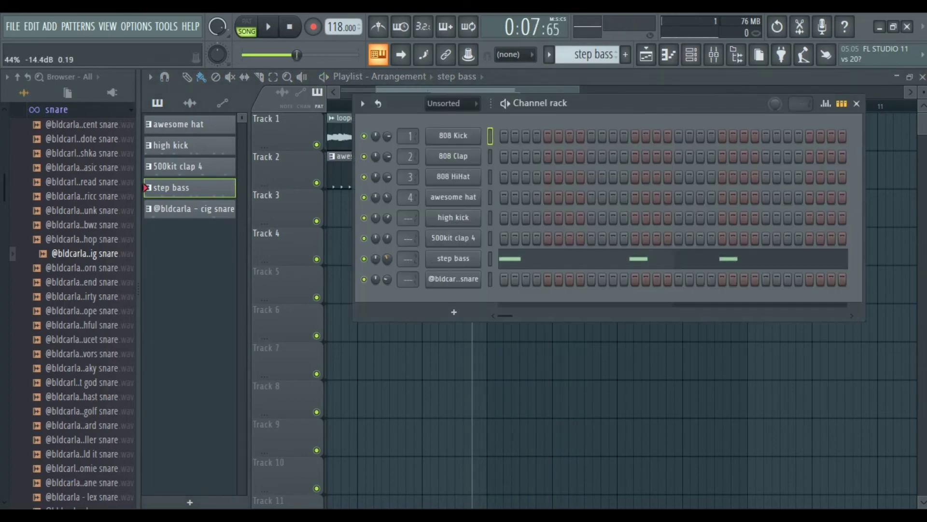
key("space")
left_click(857, 103)
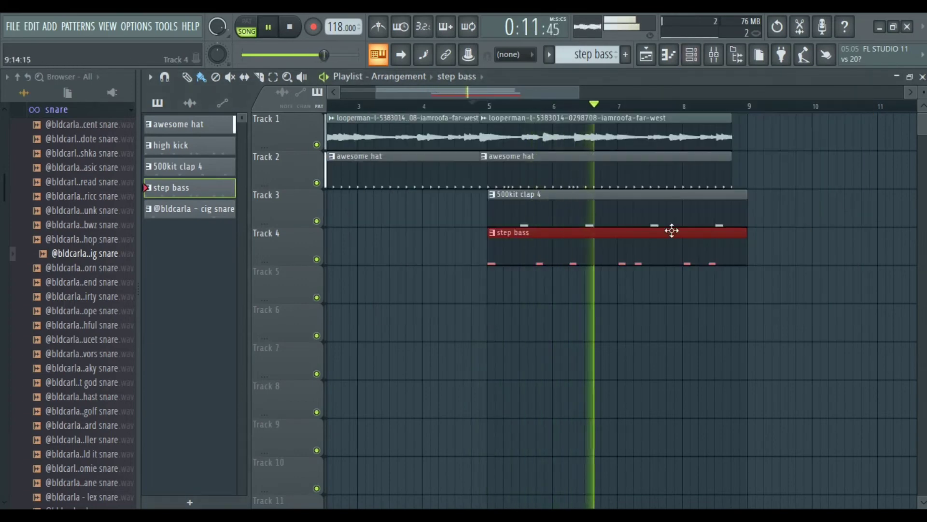
key("space")
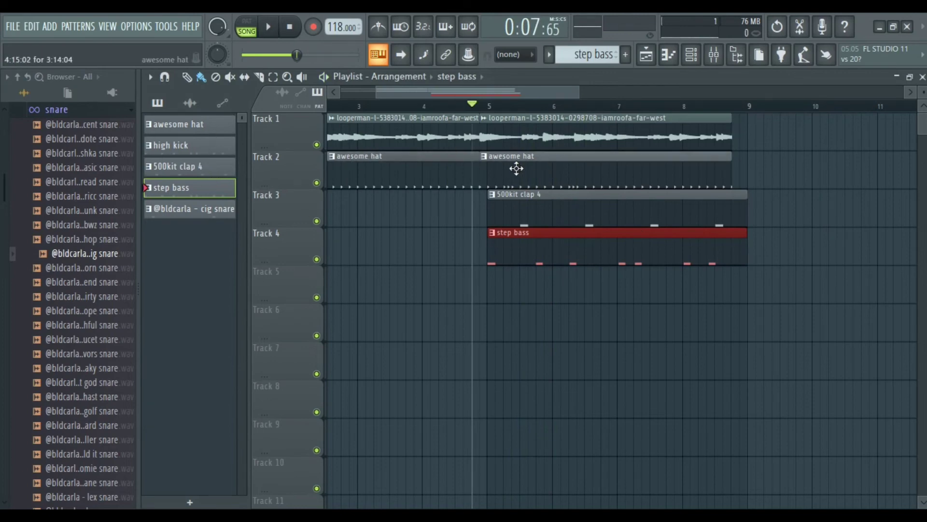
- Slice off and delete the end of the first awesome hat clip on Track 2, leaving a gap just before bar 5
left_click_drag(586, 93, 543, 151)
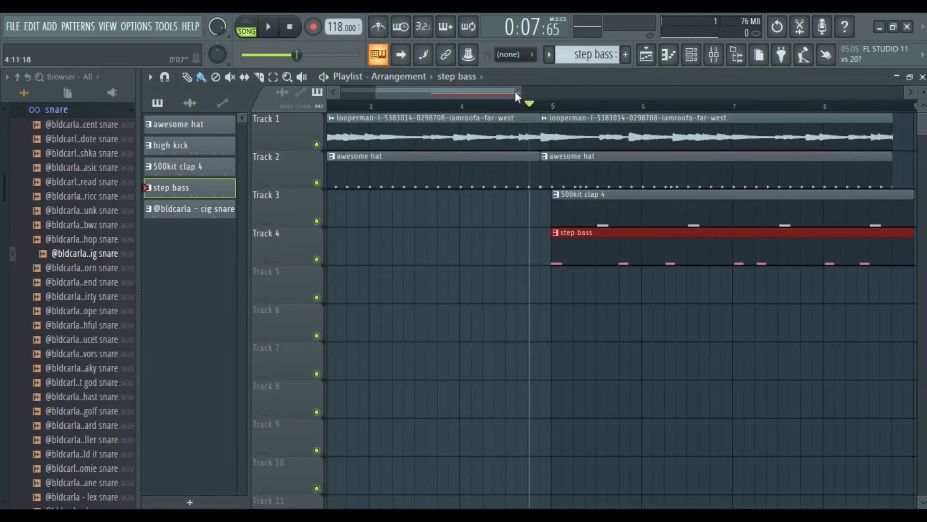
left_click_drag(515, 91, 451, 92)
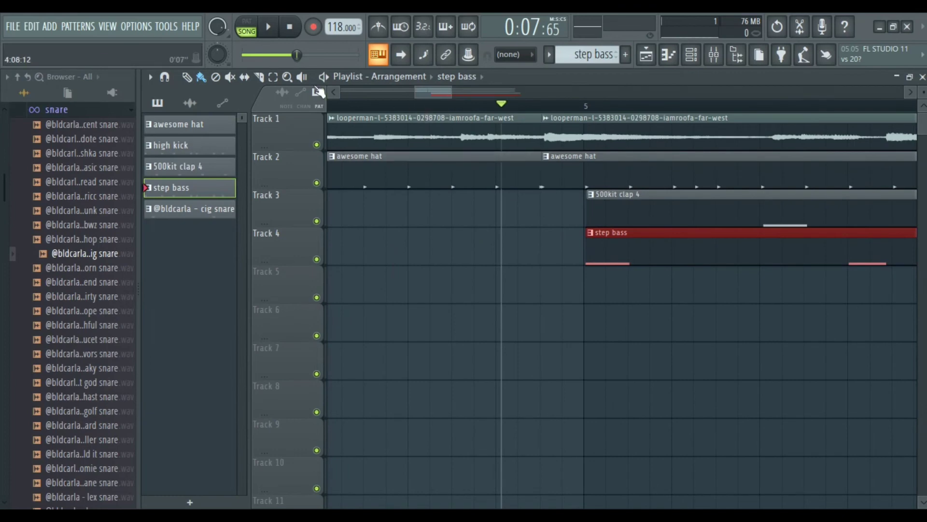
scroll(434, 97, "up", 3)
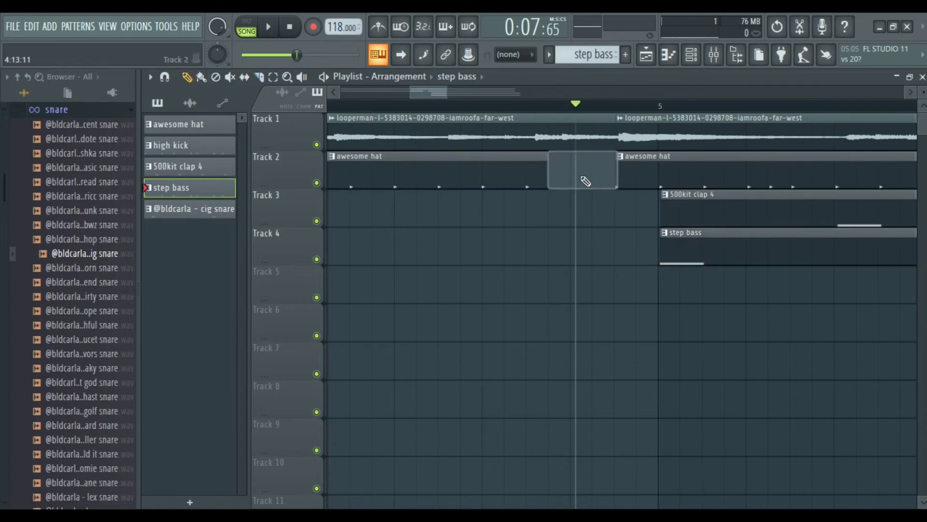
scroll(456, 104, "down", 5)
key("space")
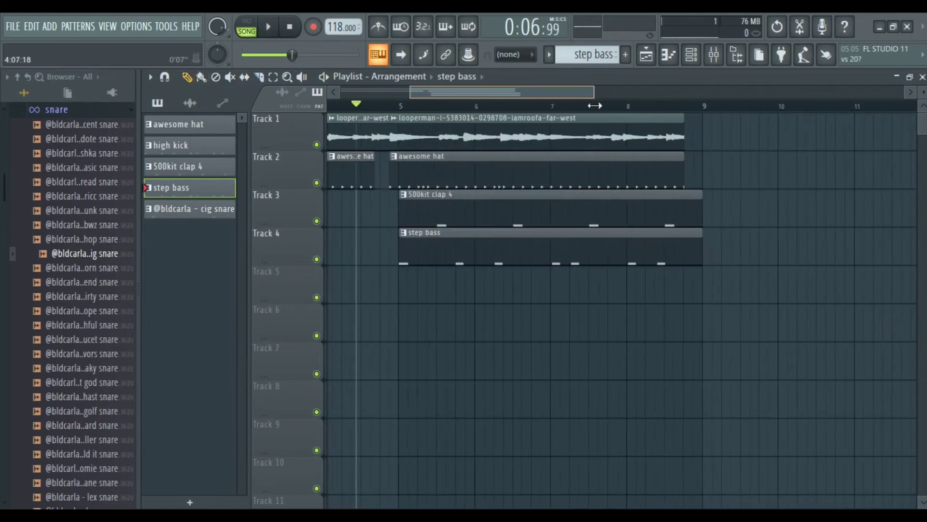
- Trim the 500kit clap 4 and step bass clips to the end of the second guitar loop and play the arrangement
key("space")
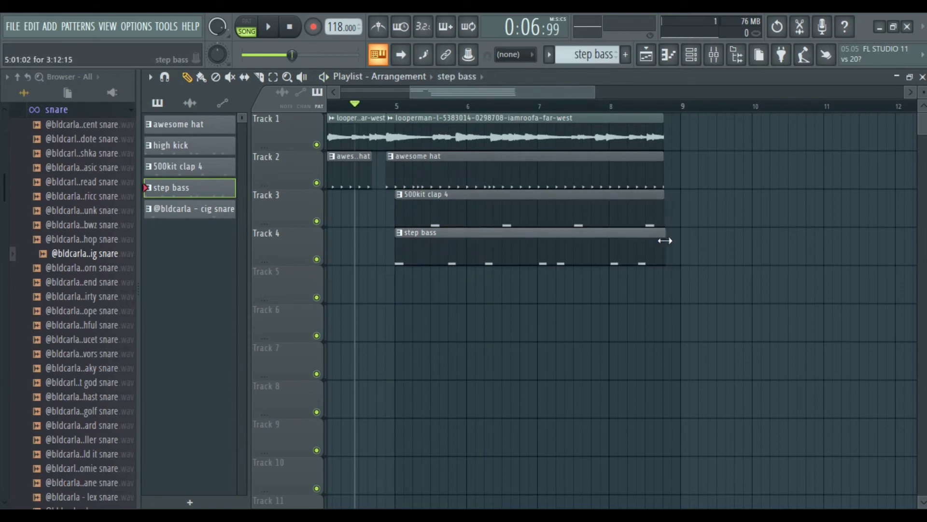
key("space")
left_click_drag(560, 95, 451, 94)
left_click_drag(534, 92, 748, 146)
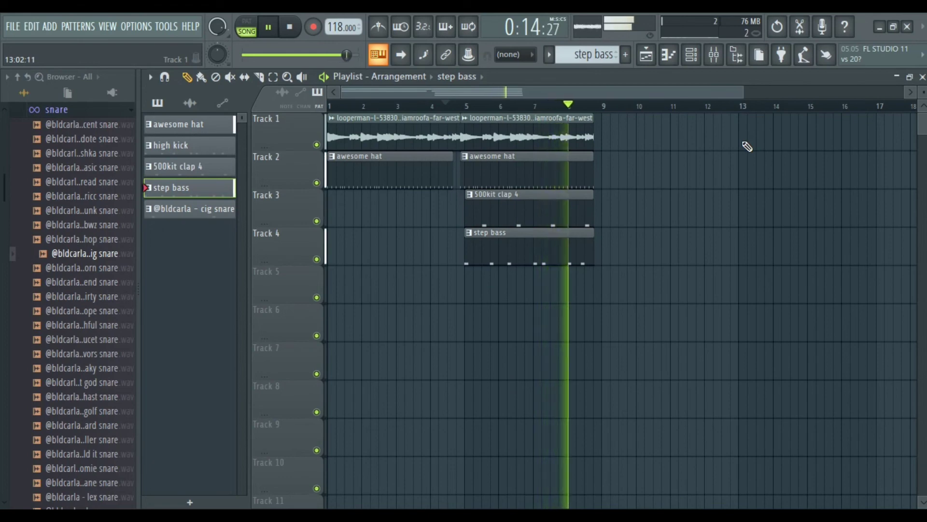
key("space")
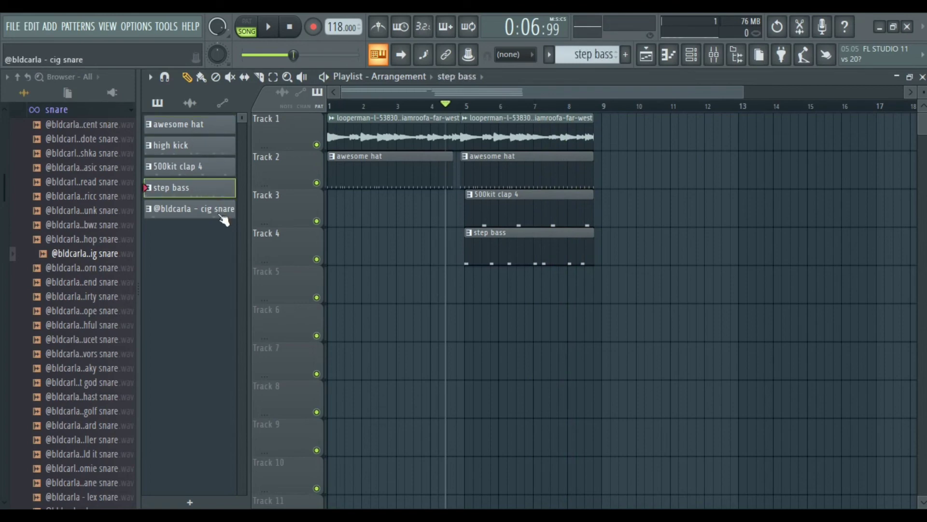
- Place the cig snare pattern on Track 5 where the second loop ends, duplicate the loop, hat, clap and bass clips there and play the transition
left_click_drag(370, 280, 593, 292)
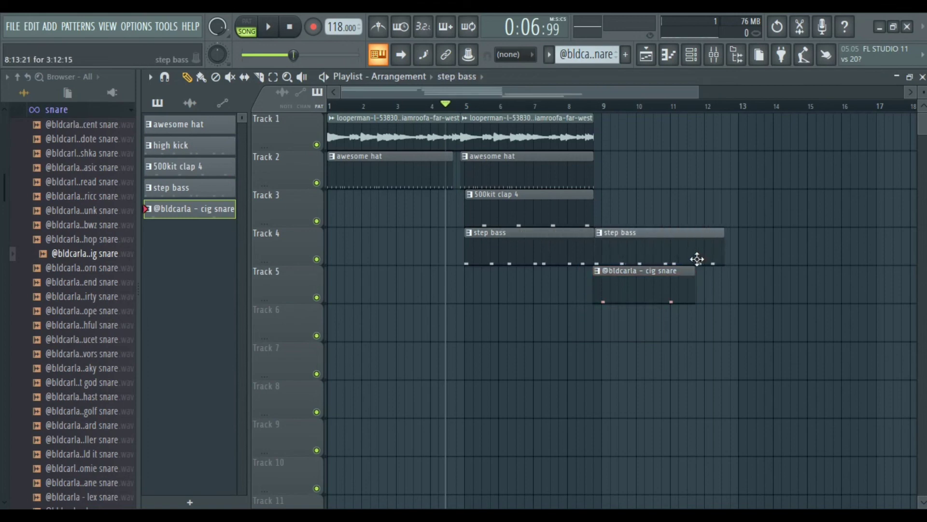
left_click_drag(658, 201, 701, 198)
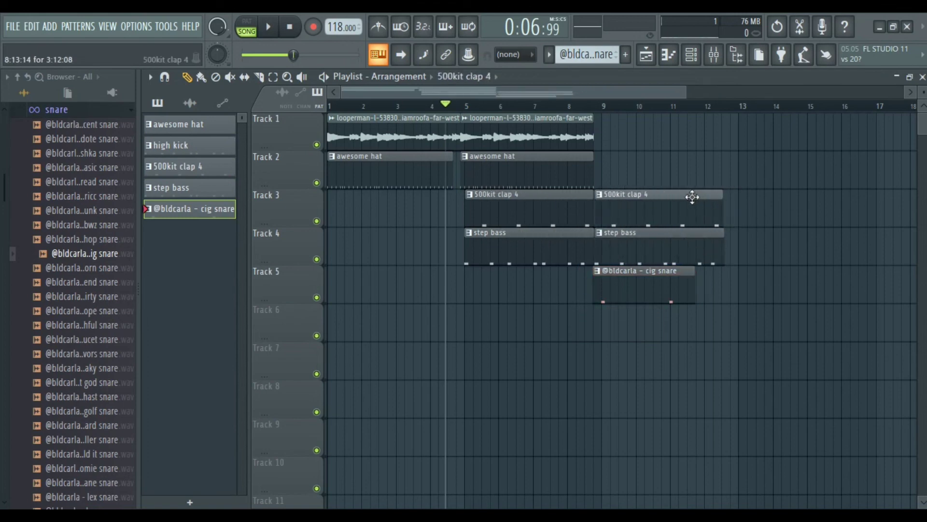
left_click_drag(548, 160, 692, 180)
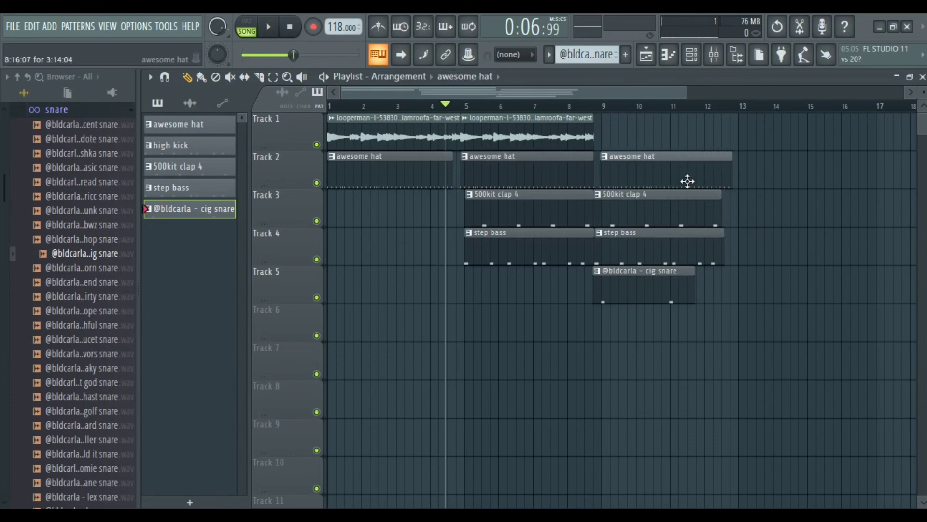
left_click_drag(554, 139, 697, 135)
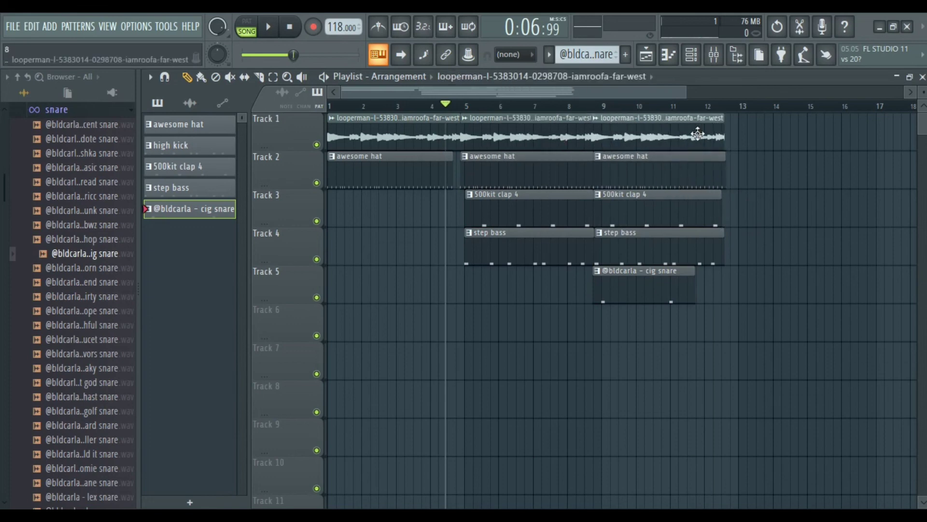
key("space")
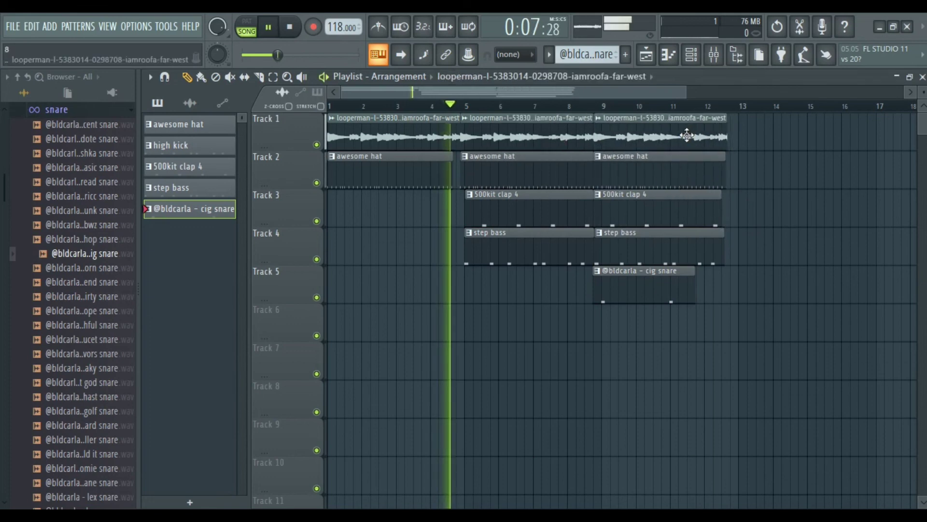
left_click(566, 106)
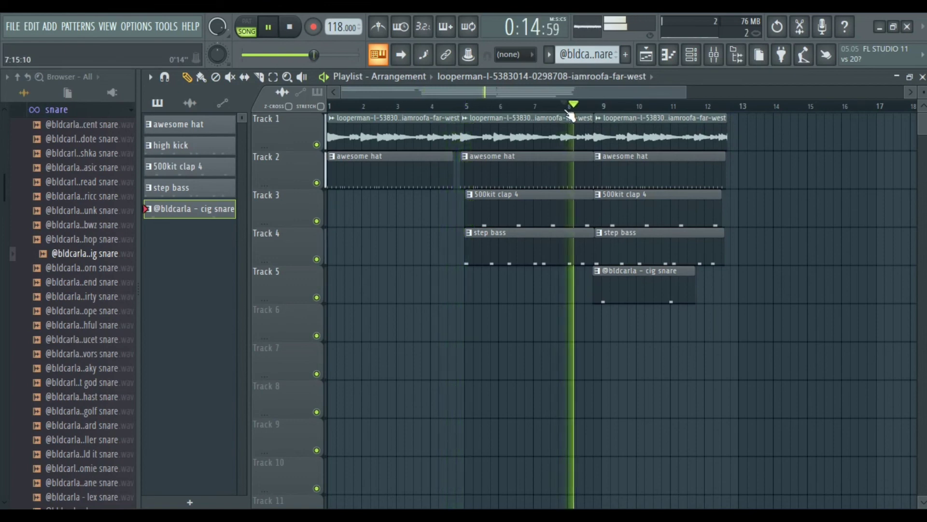